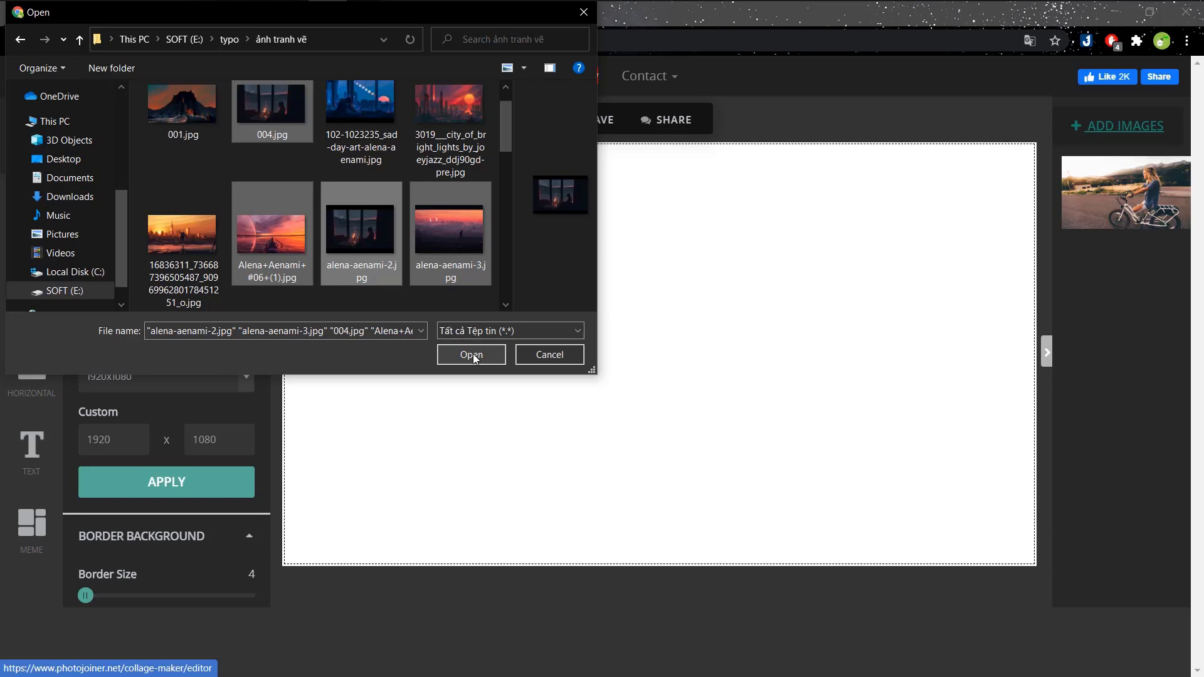
Step: Upload 004.jpg, Alena+Aenami+#06+(1).jpg, alena-aenami-2.jpg and alena-aenami-3.jpg to the collage's image list
left_click(471, 356)
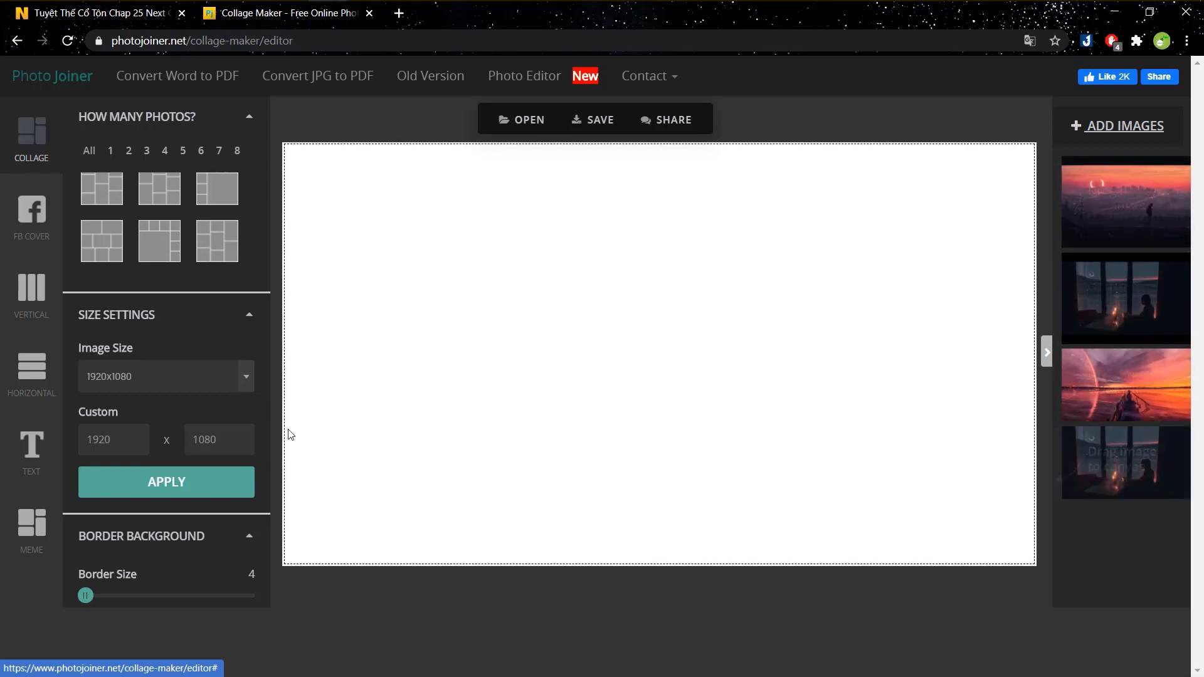
scroll(165, 244, "down", 2)
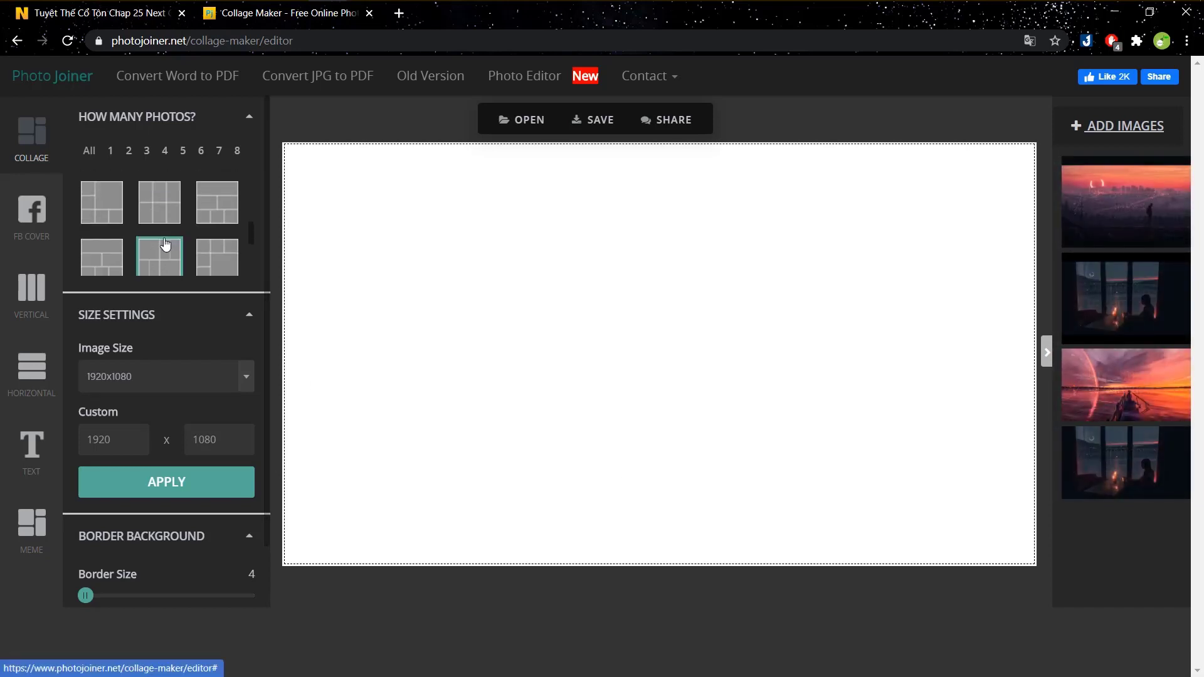
scroll(165, 244, "up", 3)
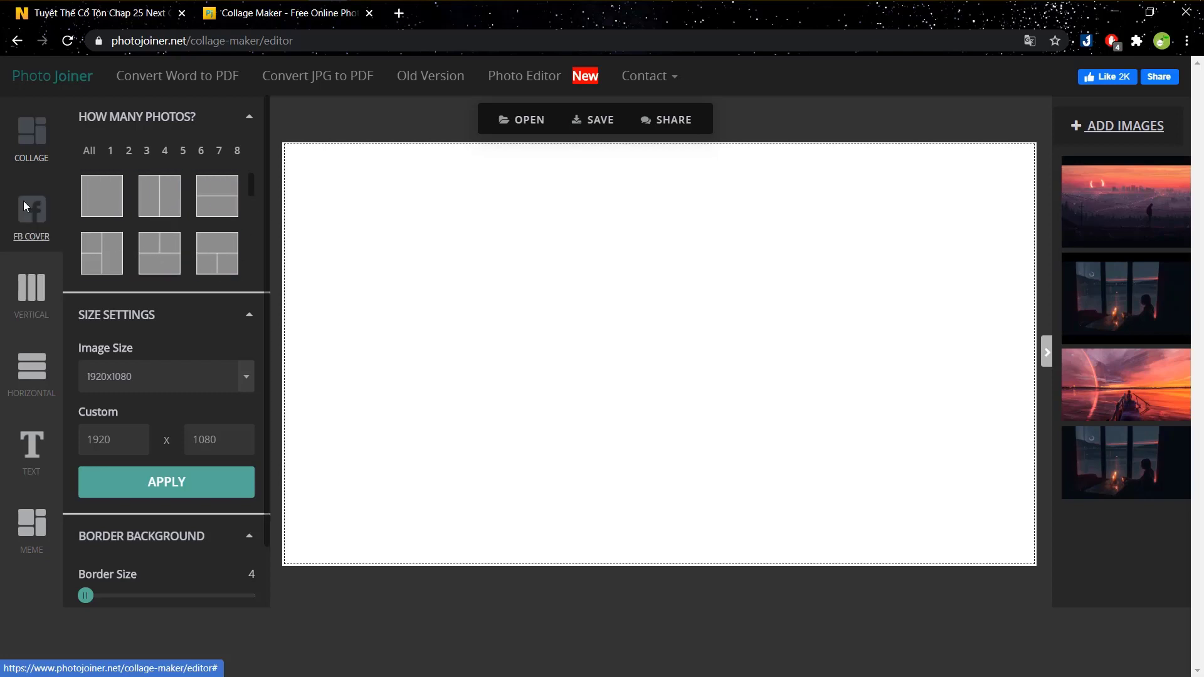
Step: Switch the canvas to the Facebook cover format and browse its photo templates
left_click(35, 234)
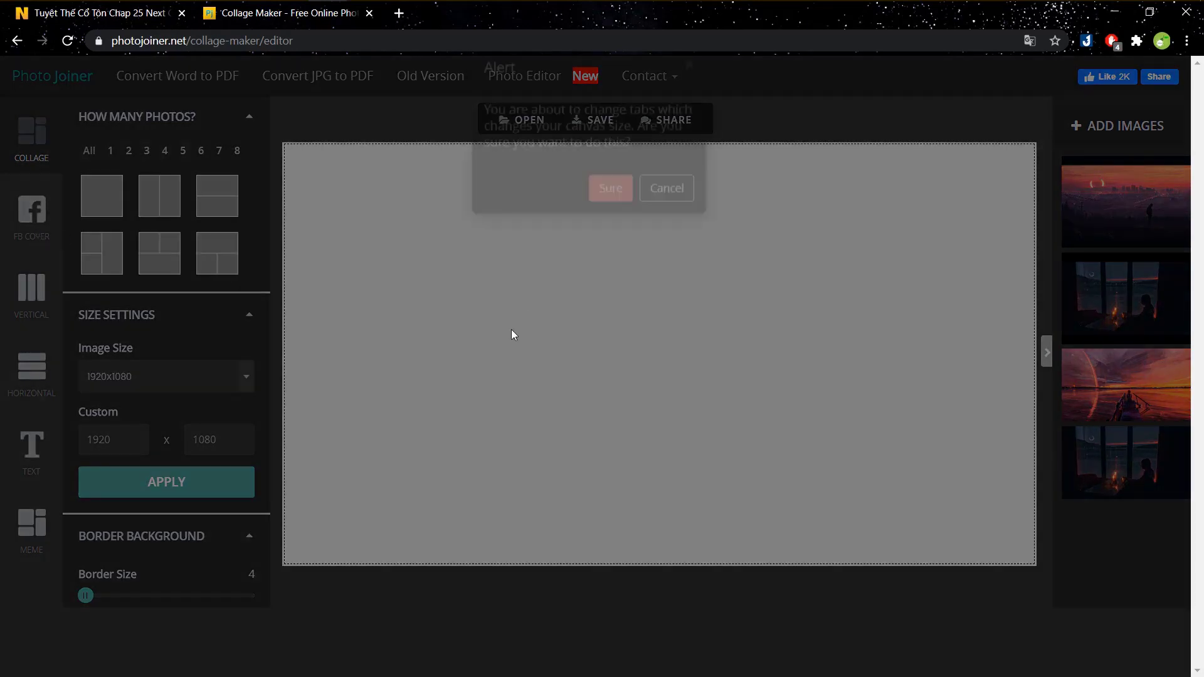
left_click(610, 225)
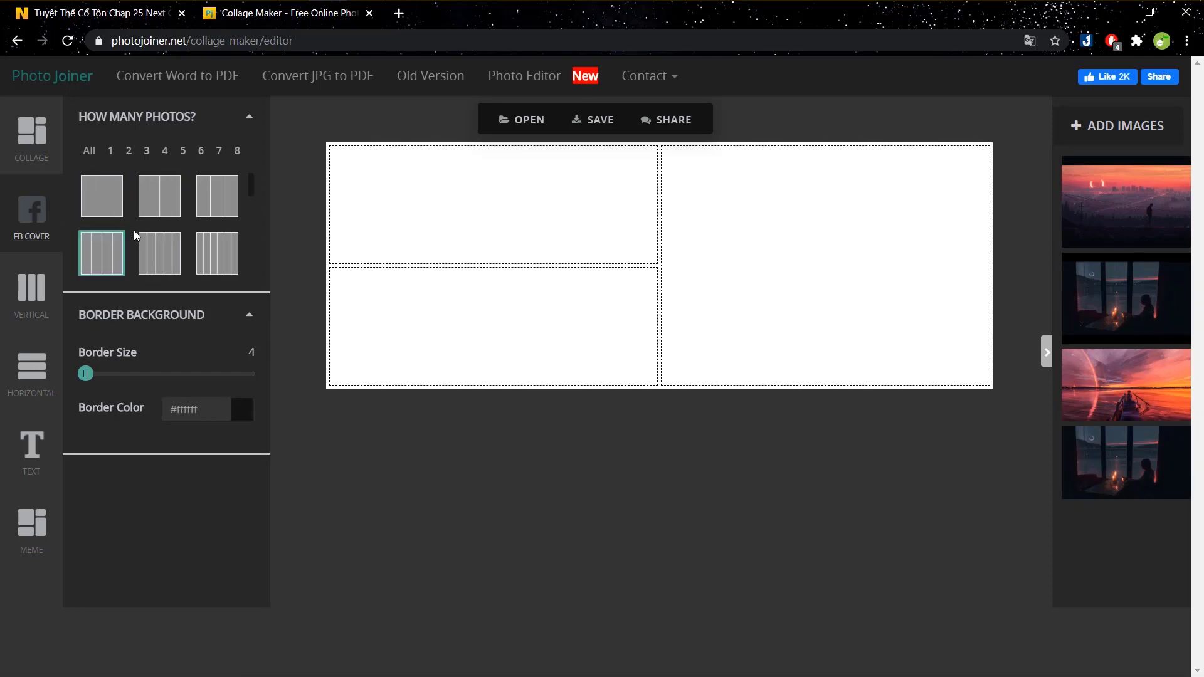
scroll(151, 237, "down", 2)
scroll(170, 237, "down", 1)
scroll(129, 231, "up", 3)
Step: Switch the canvas to the vertical layout and browse its column templates
left_click(24, 293)
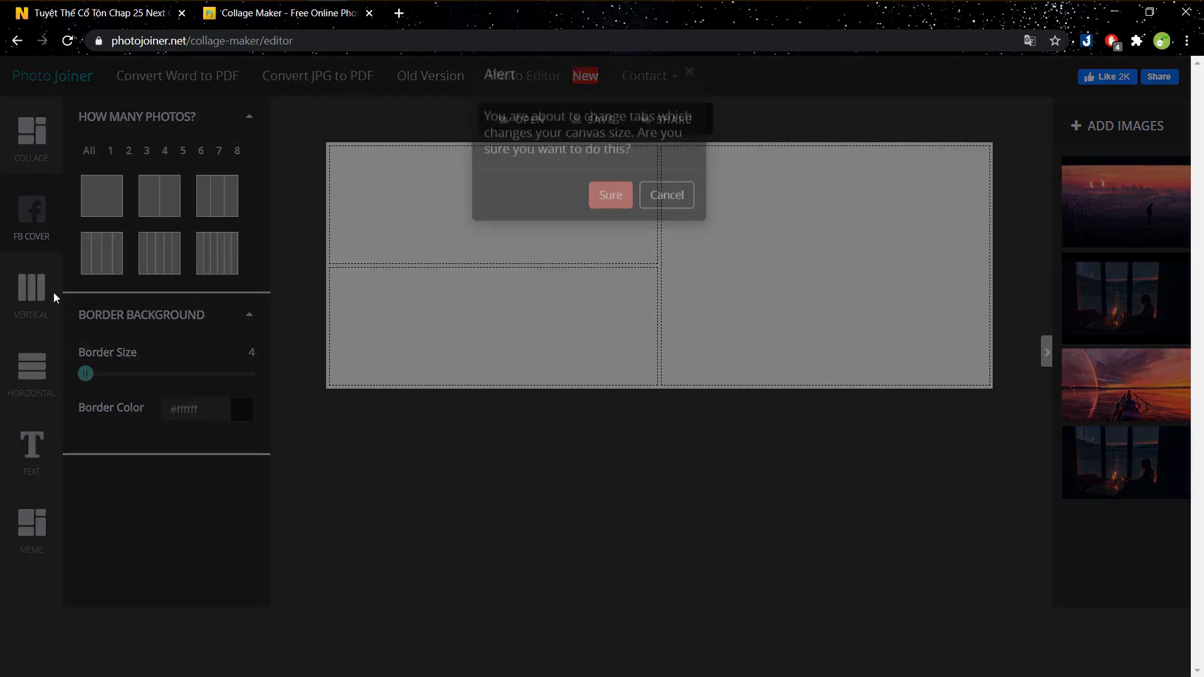
left_click(621, 228)
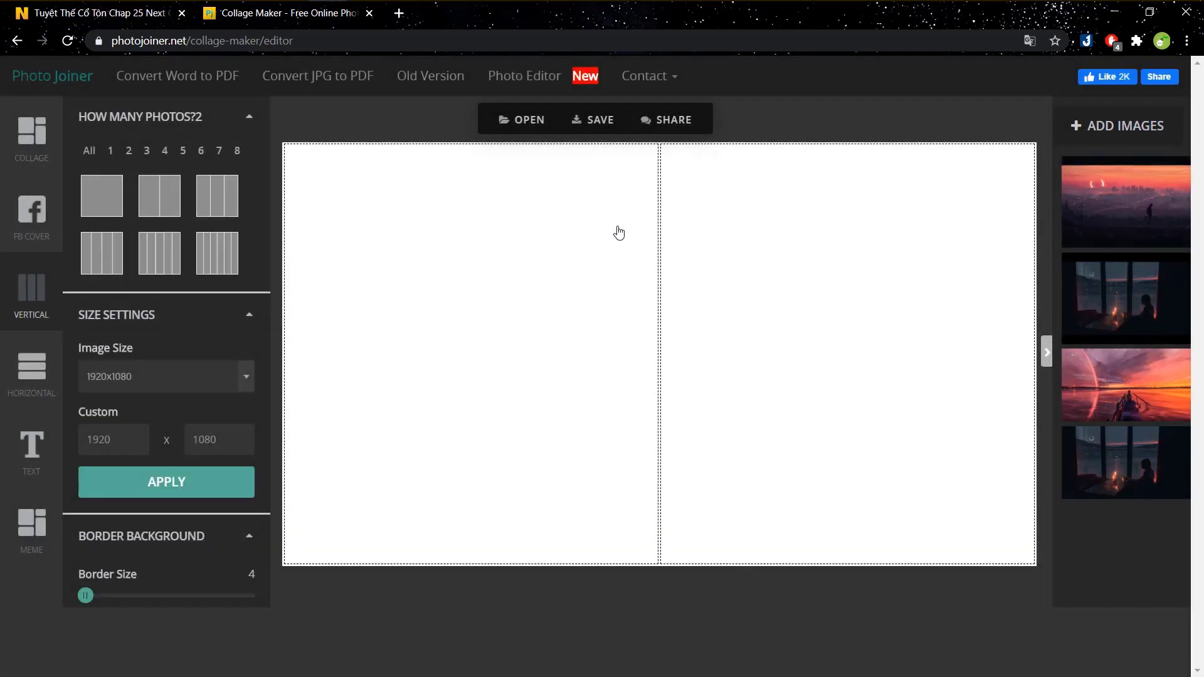
scroll(126, 221, "down", 1)
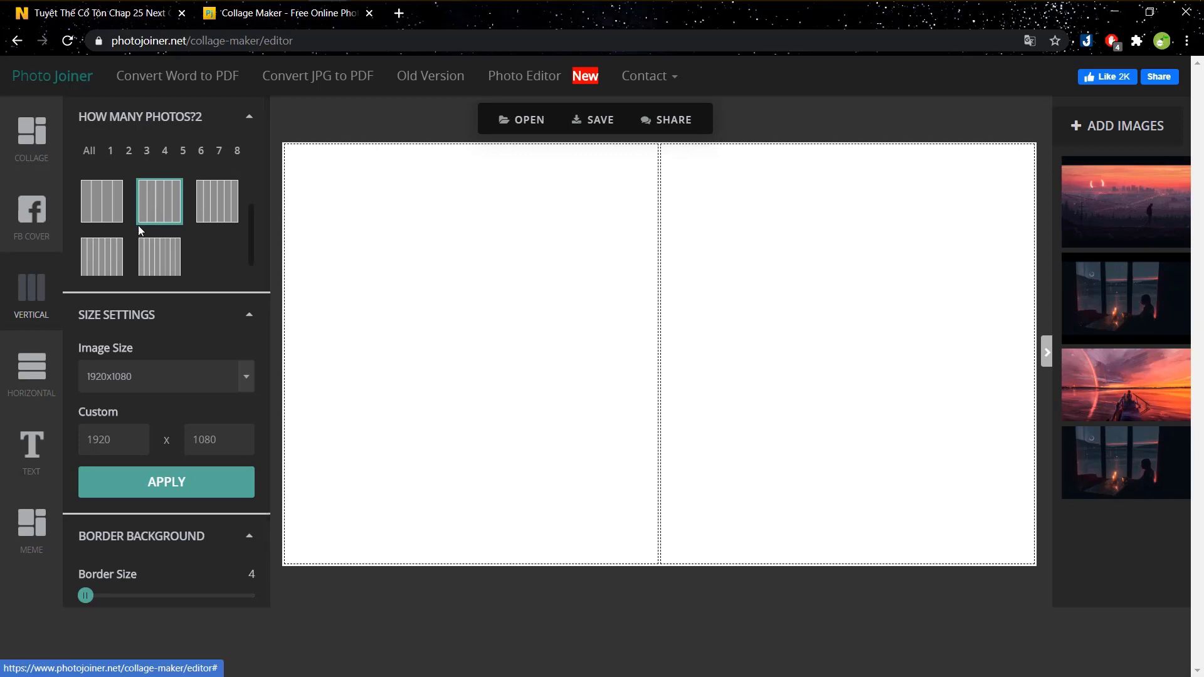
scroll(138, 224, "up", 1)
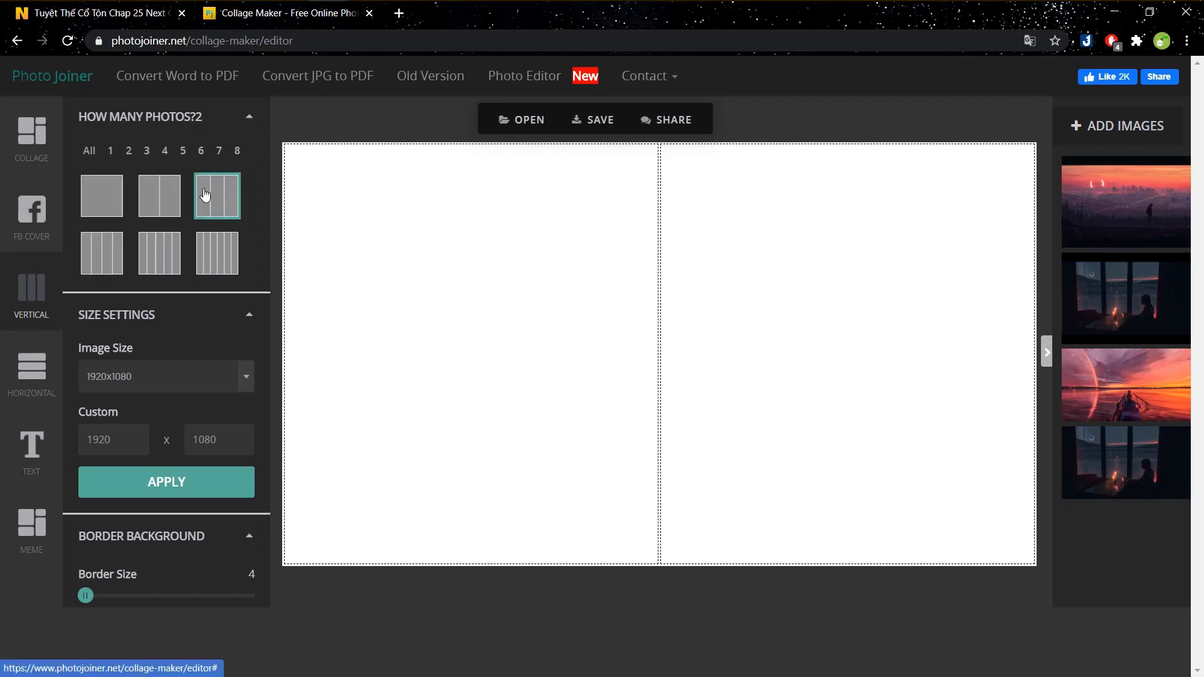
Step: Switch the canvas to the horizontal layout and choose the template with four rows
left_click(37, 390)
left_click(613, 223)
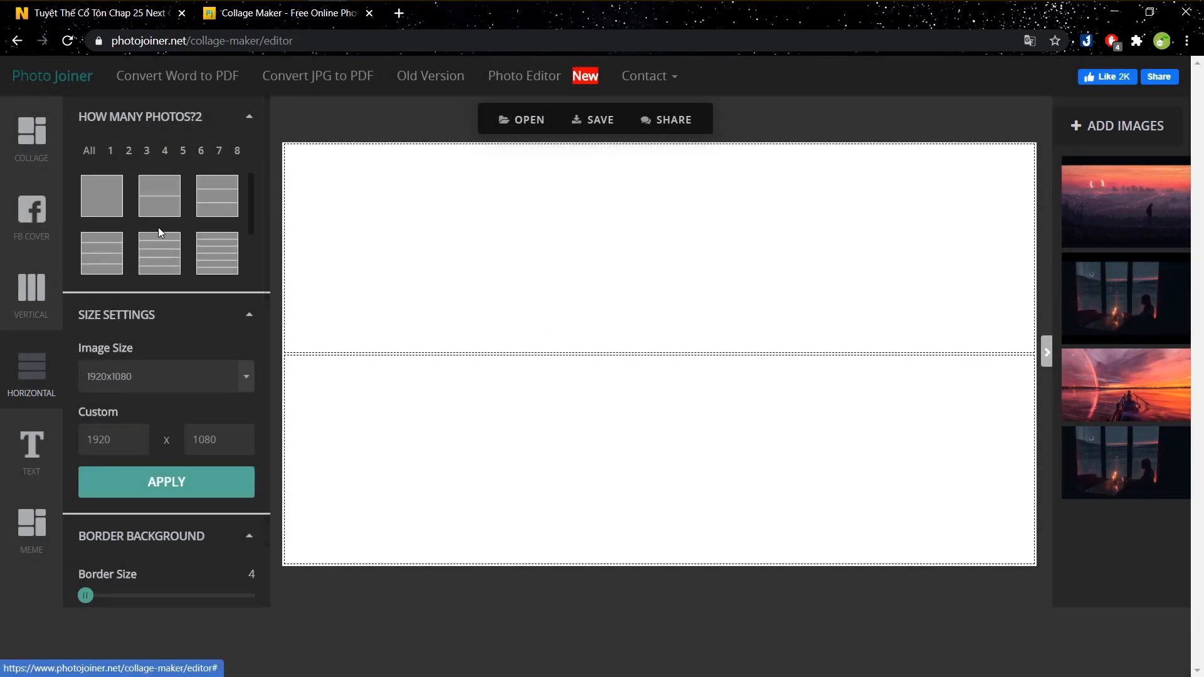
left_click(102, 254)
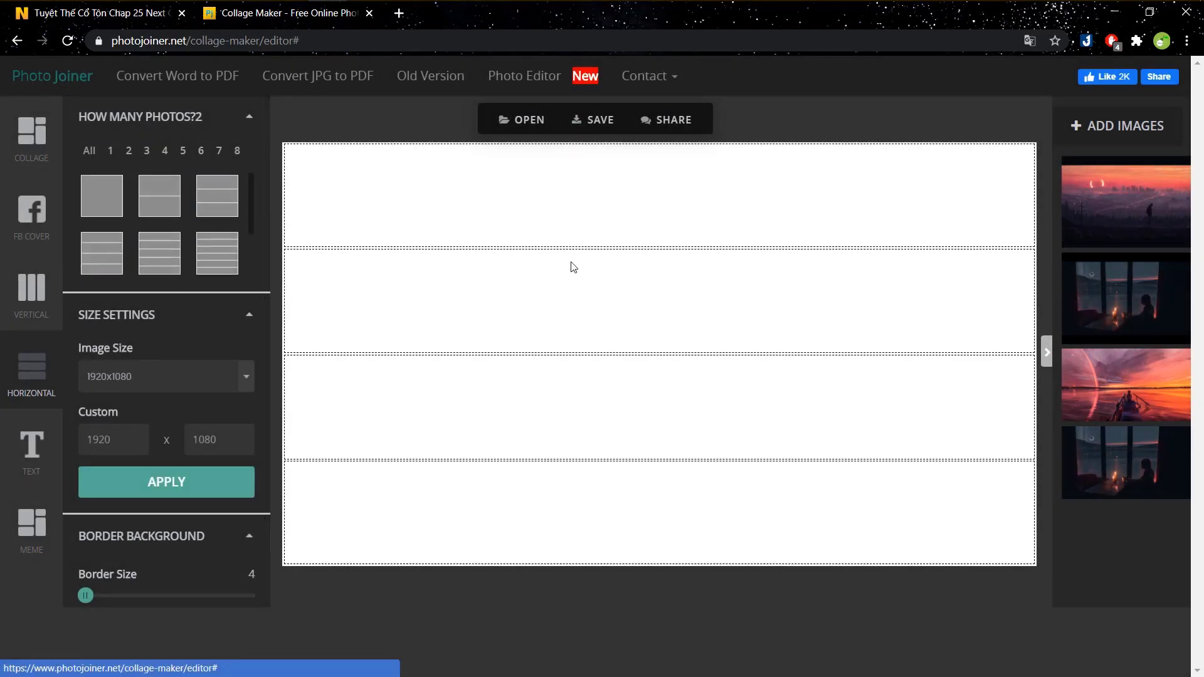
Step: Set the image size to Square 1000x1000 and apply it to the canvas
left_click(155, 382)
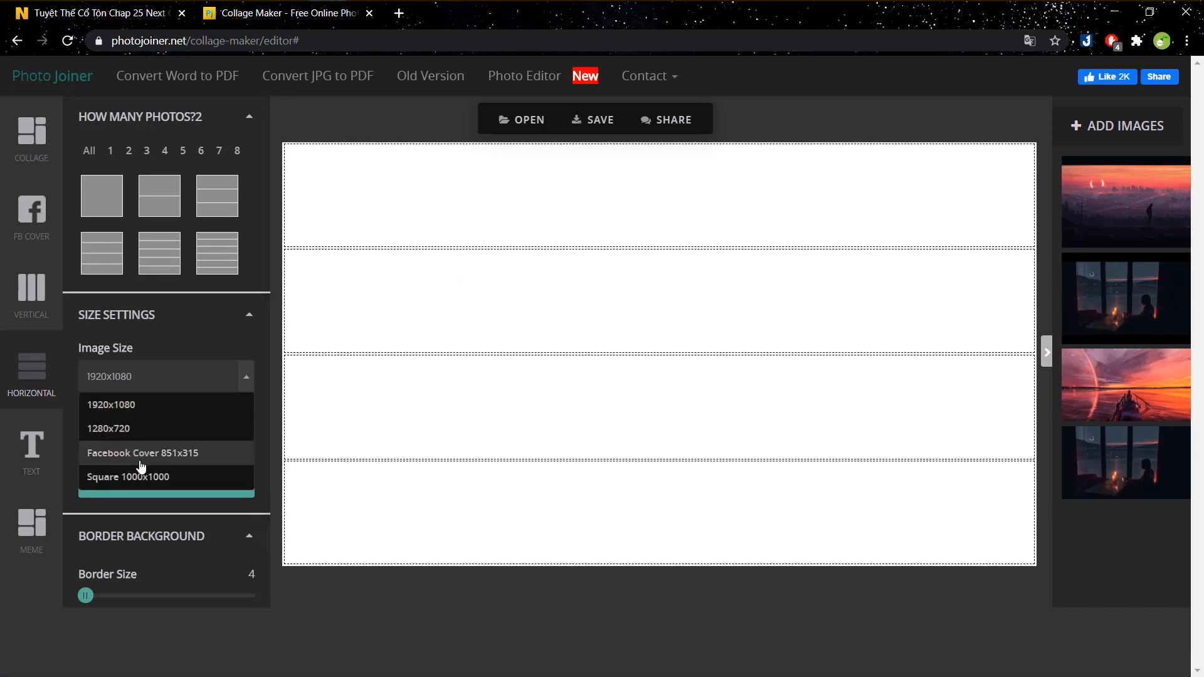
left_click(160, 477)
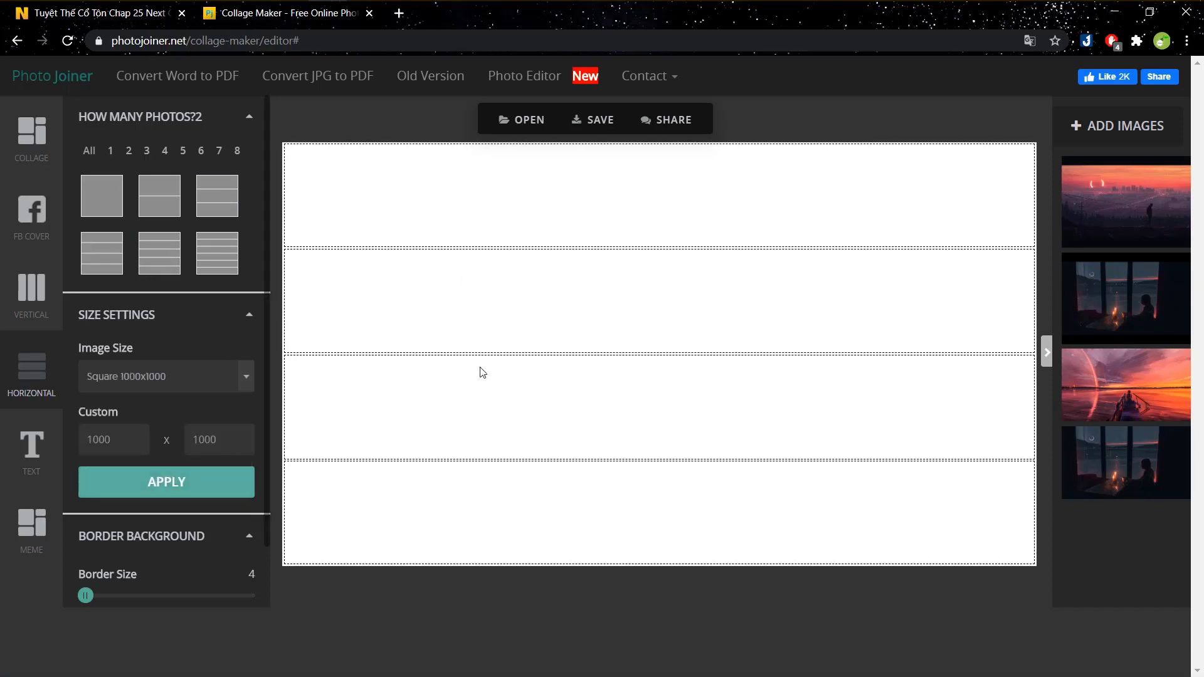
left_click(222, 487)
Step: Place the dusky city picture in the first row and shift it up to frame the walking figure
mouse_move(1111, 232)
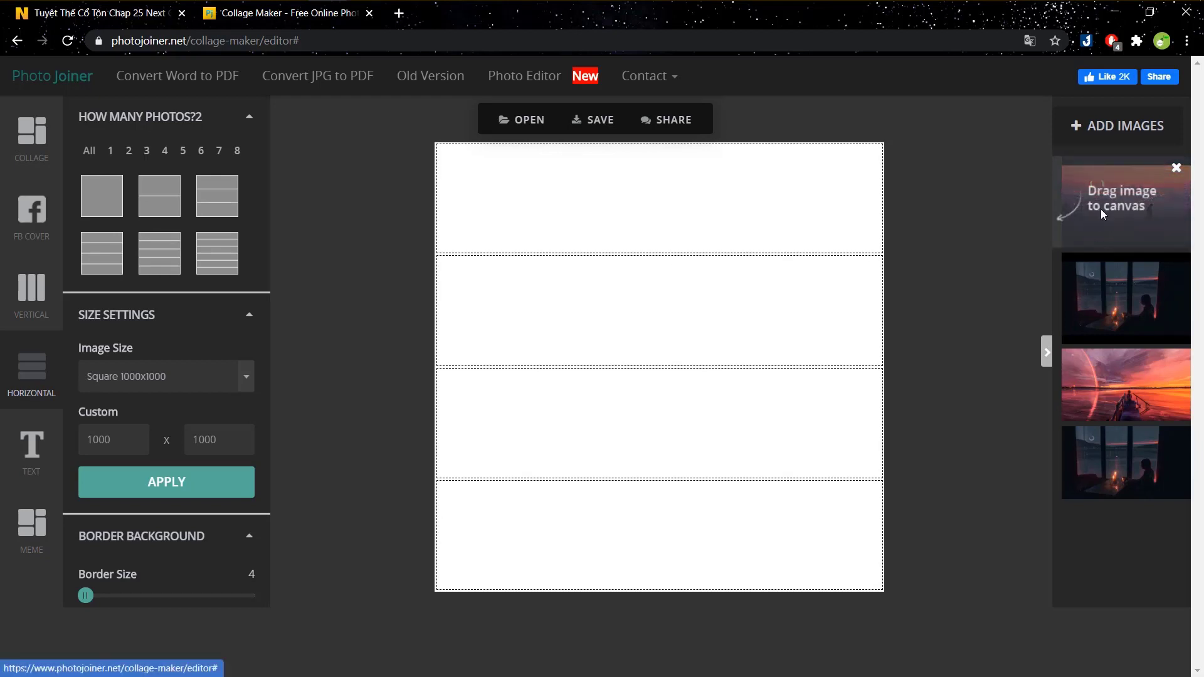
left_click_drag(1101, 208, 547, 213)
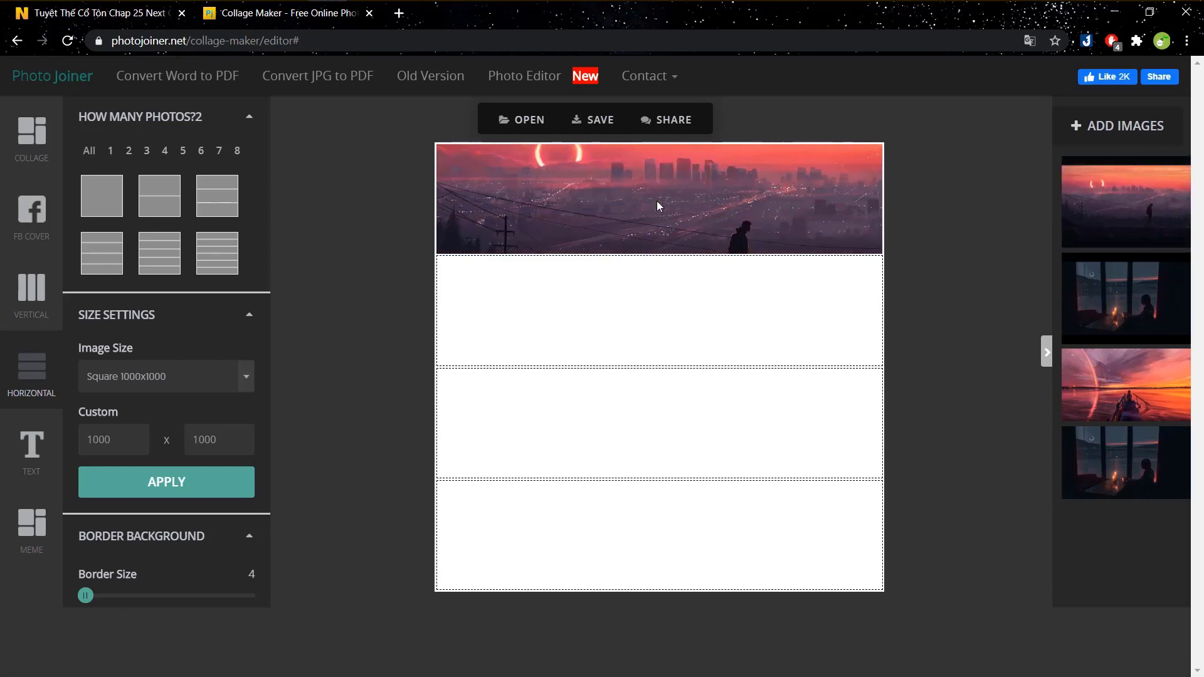
left_click_drag(657, 199, 658, 187)
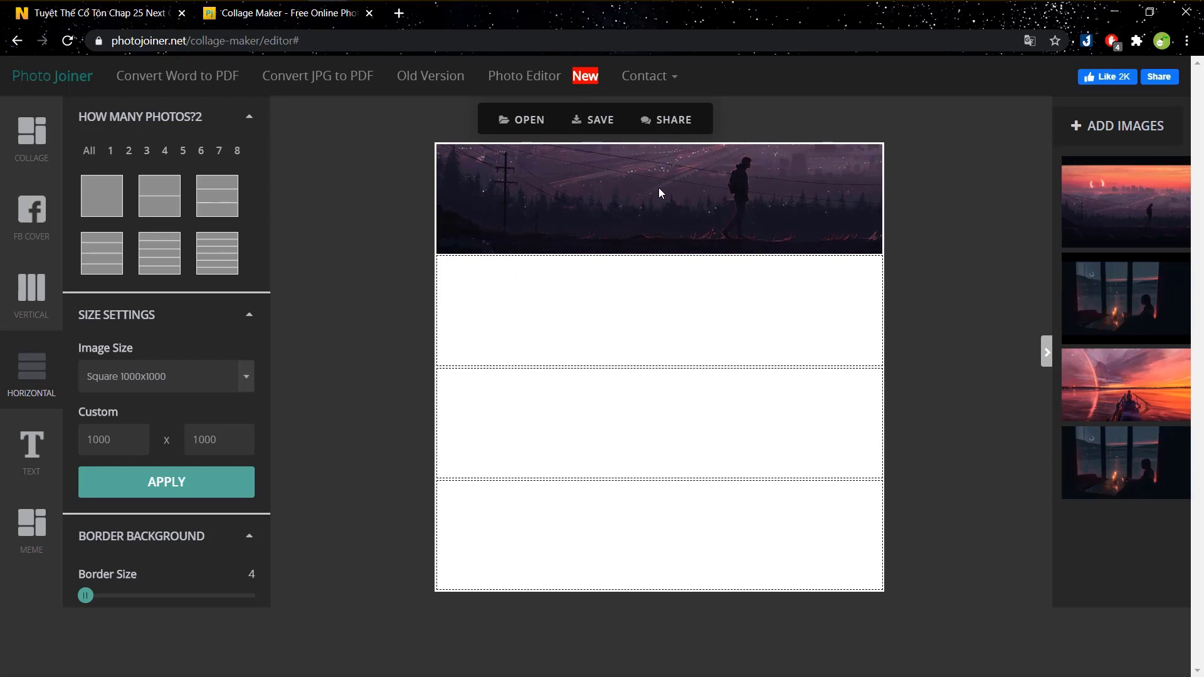
Step: Place the candle-lit window picture in the second row and the sunset pier picture in the third row
left_click_drag(1135, 302, 646, 310)
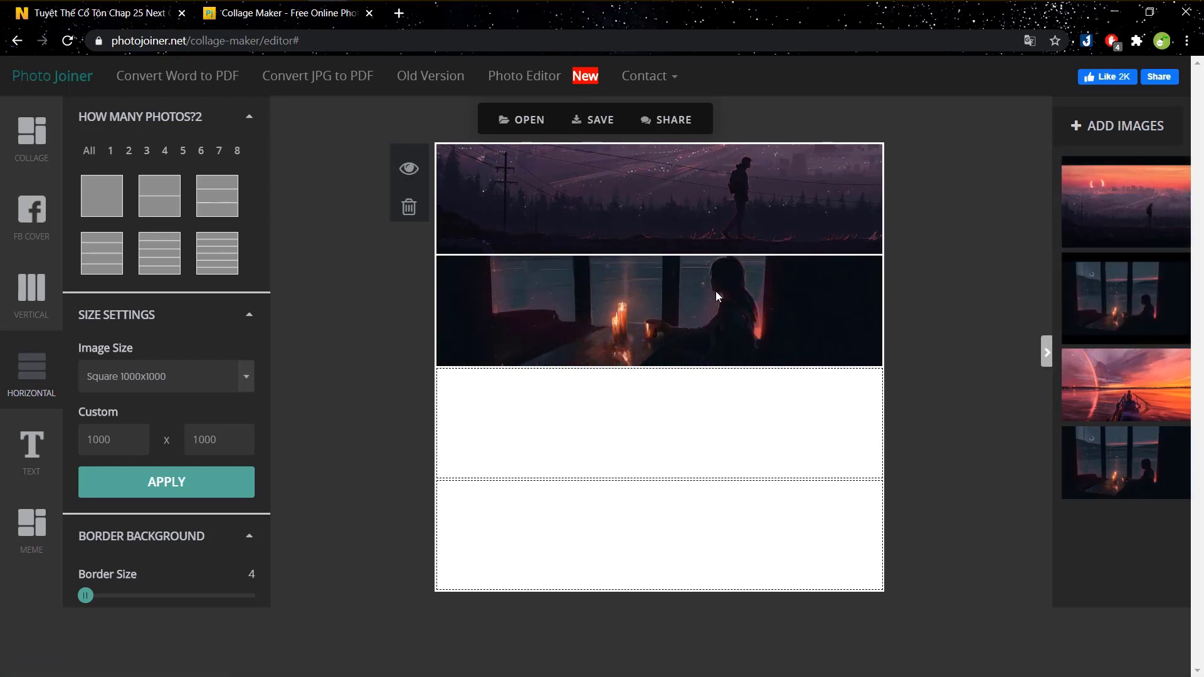
left_click_drag(1129, 405, 617, 440)
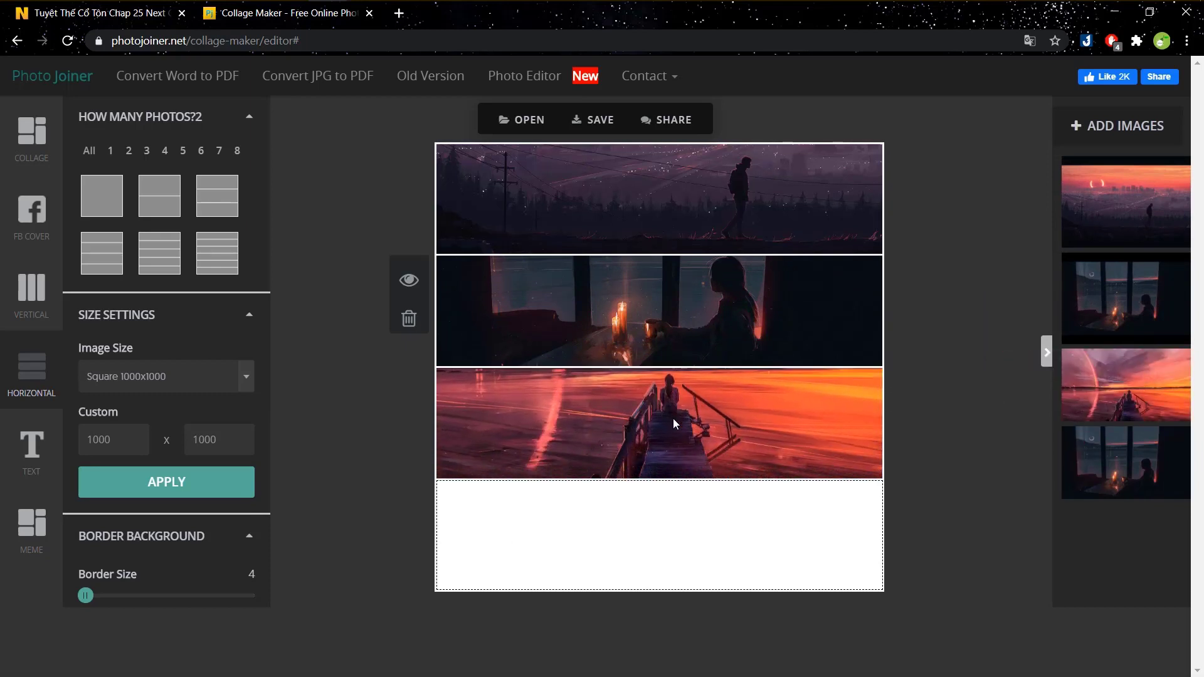
Step: Upload alena-aenami-lunar-cover.jpg to the image list and place it in the empty fourth row
mouse_move(1142, 458)
left_mouse_down()
mouse_move(701, 520)
mouse_move(1108, 486)
mouse_move(1124, 454)
left_mouse_up()
left_click(1129, 126)
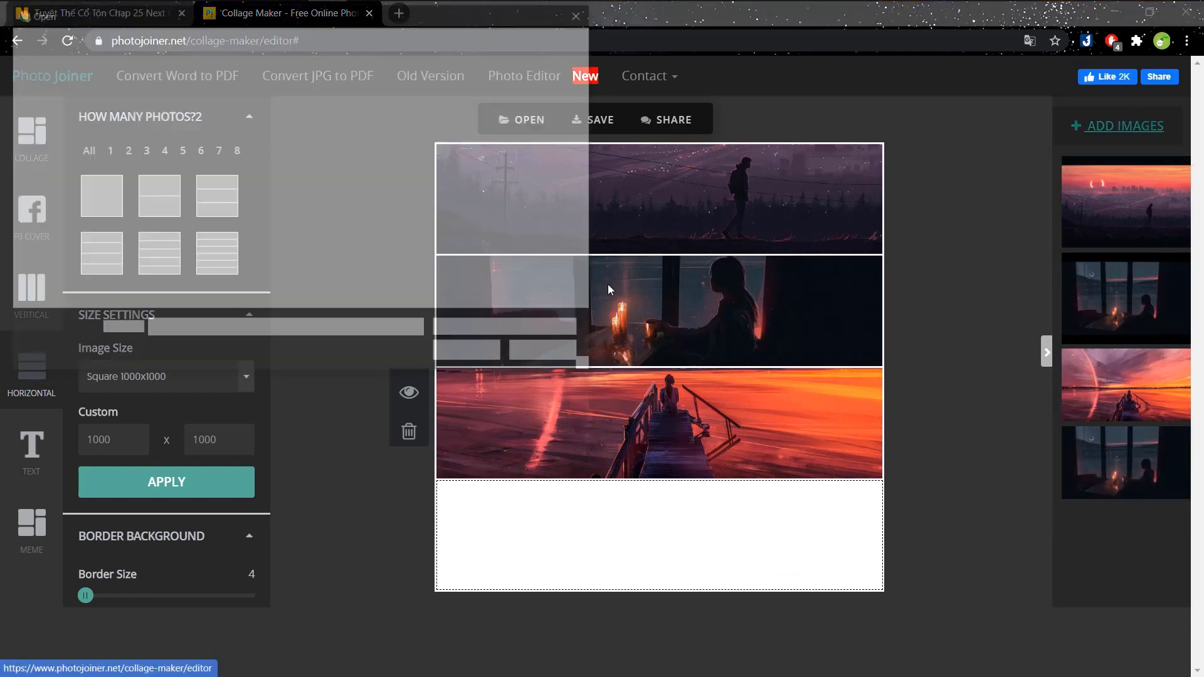
scroll(406, 216, "down", 3)
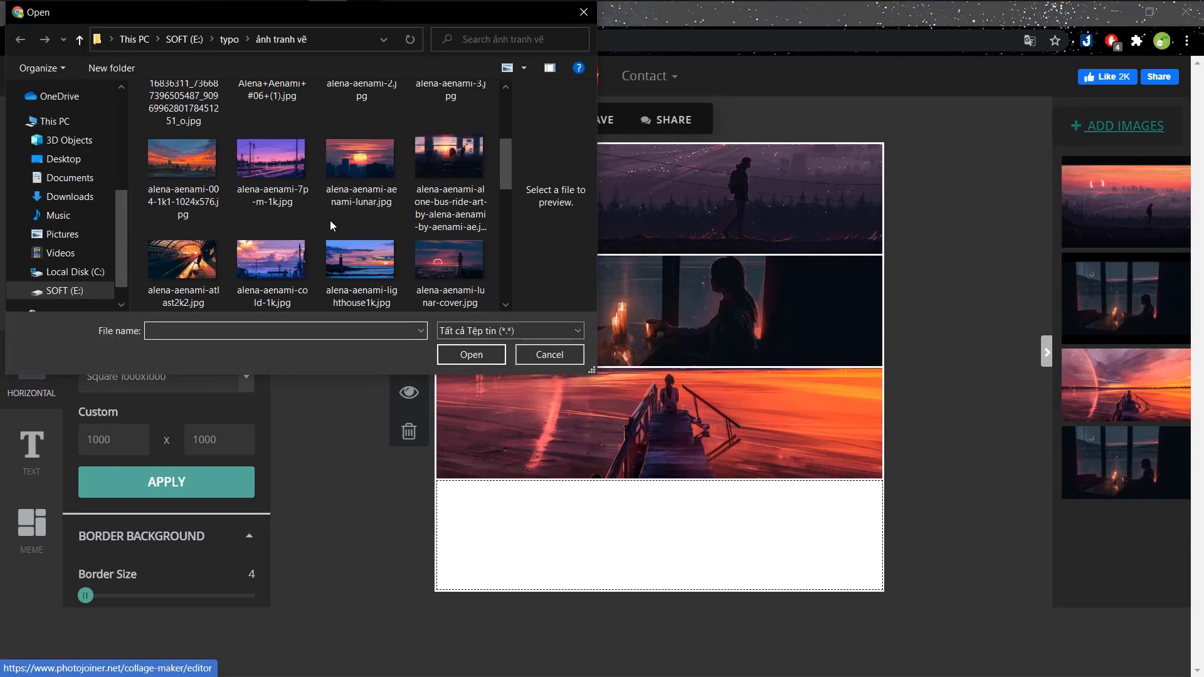
left_click(435, 261)
left_click(481, 357)
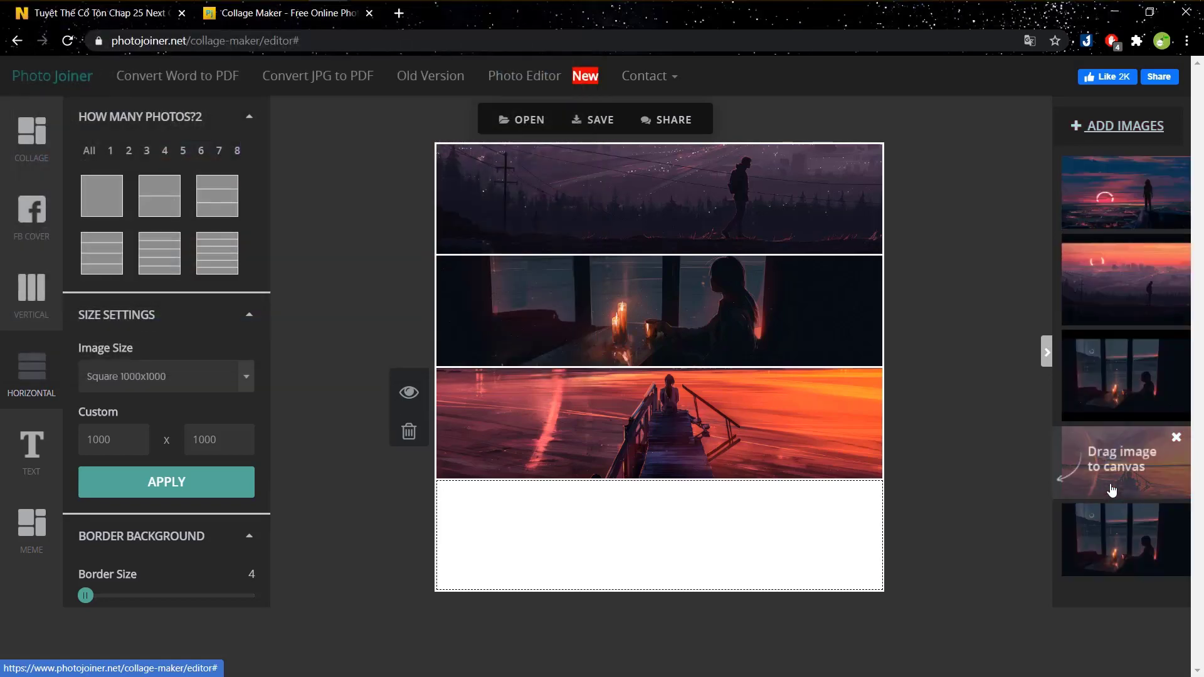
left_click_drag(1126, 194, 586, 559)
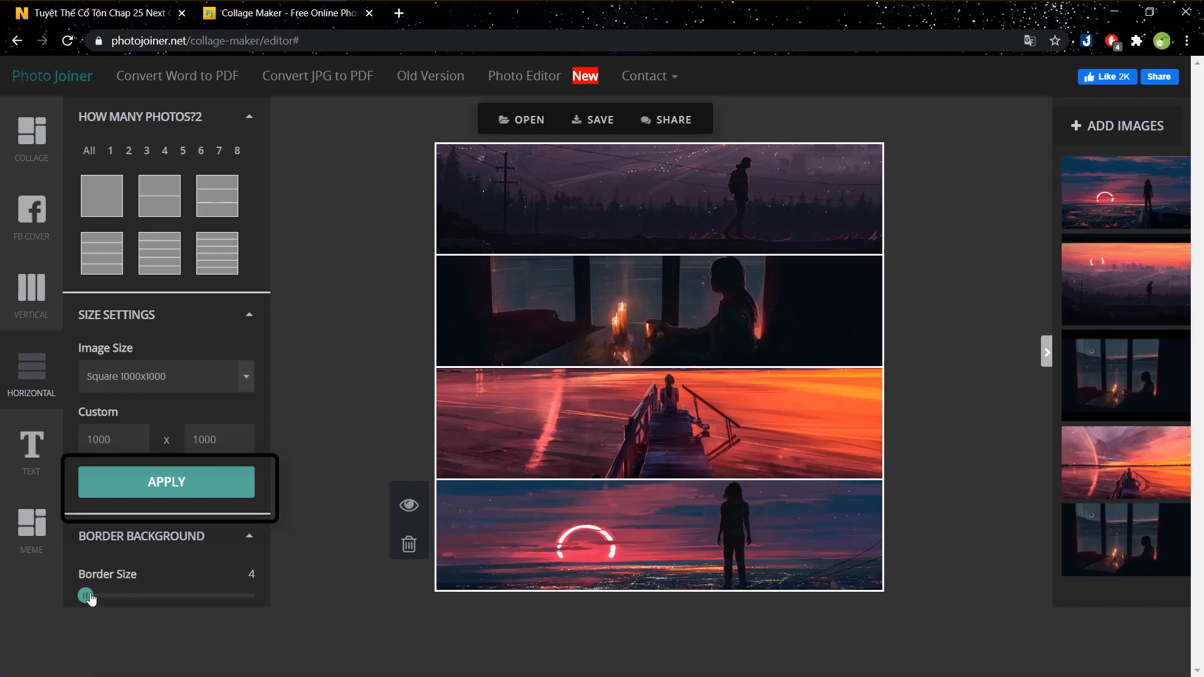
Step: Set the border size around the collage photos to 6
mouse_move(91, 599)
left_mouse_down()
mouse_move(281, 599)
mouse_move(85, 622)
left_mouse_up()
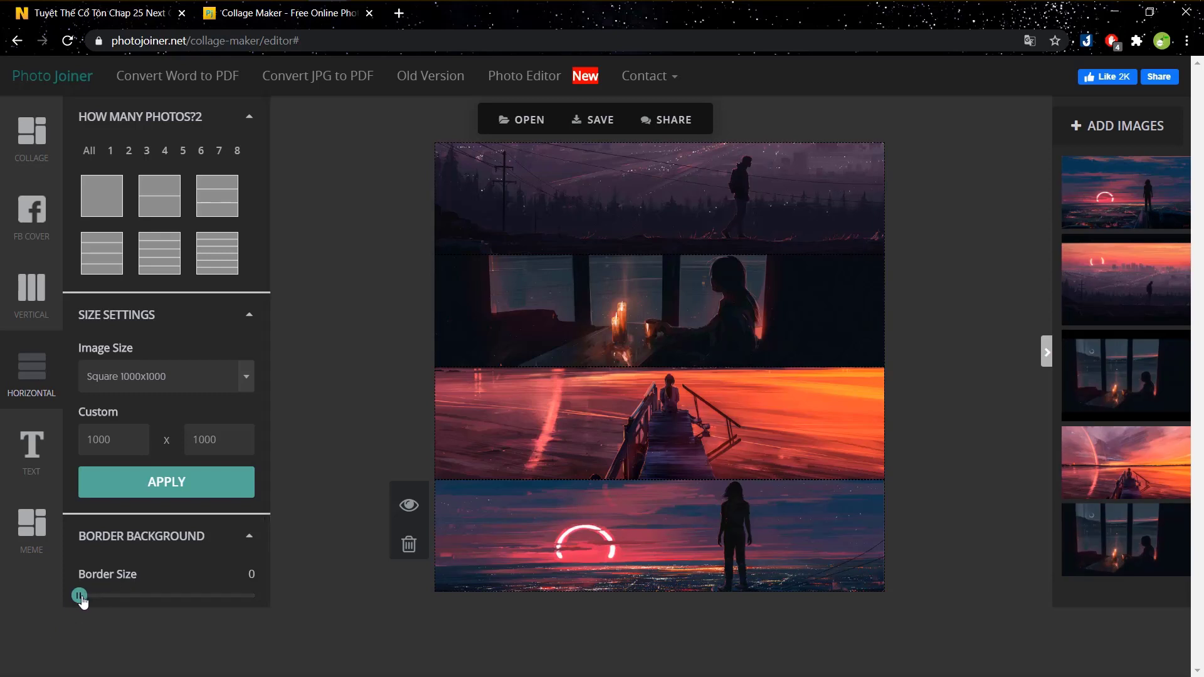
left_click_drag(81, 597, 88, 596)
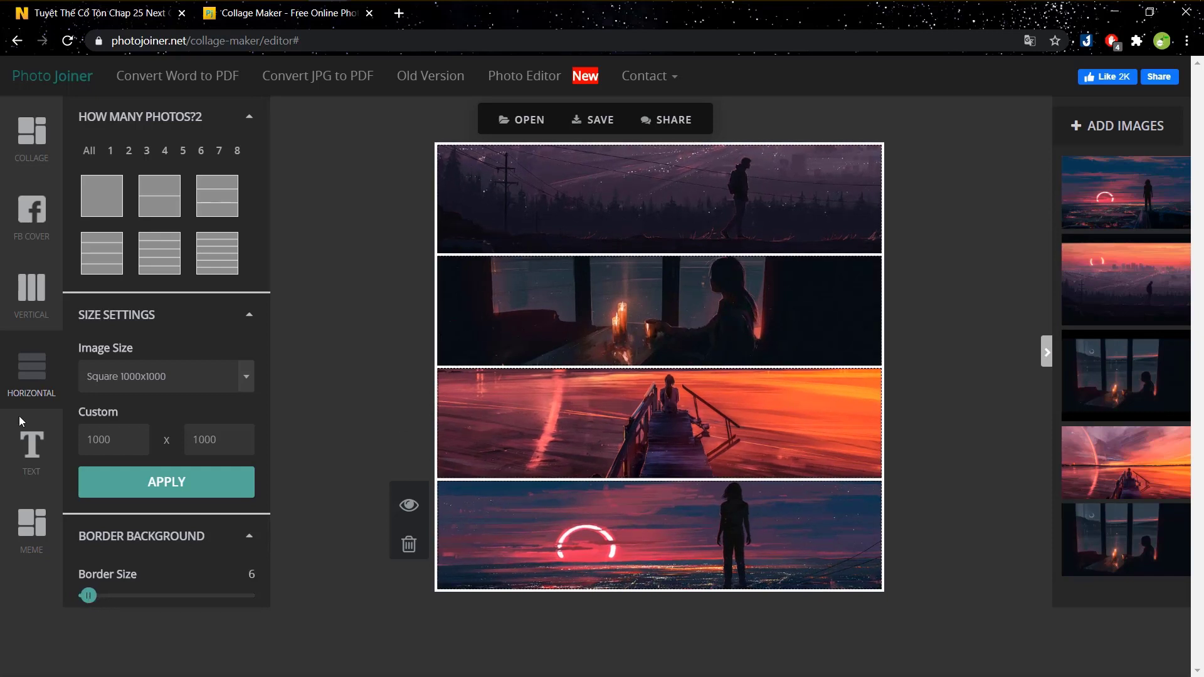
Step: Add a text box to the collage and replace its sample text with "Tranh vẽ"
left_click(47, 461)
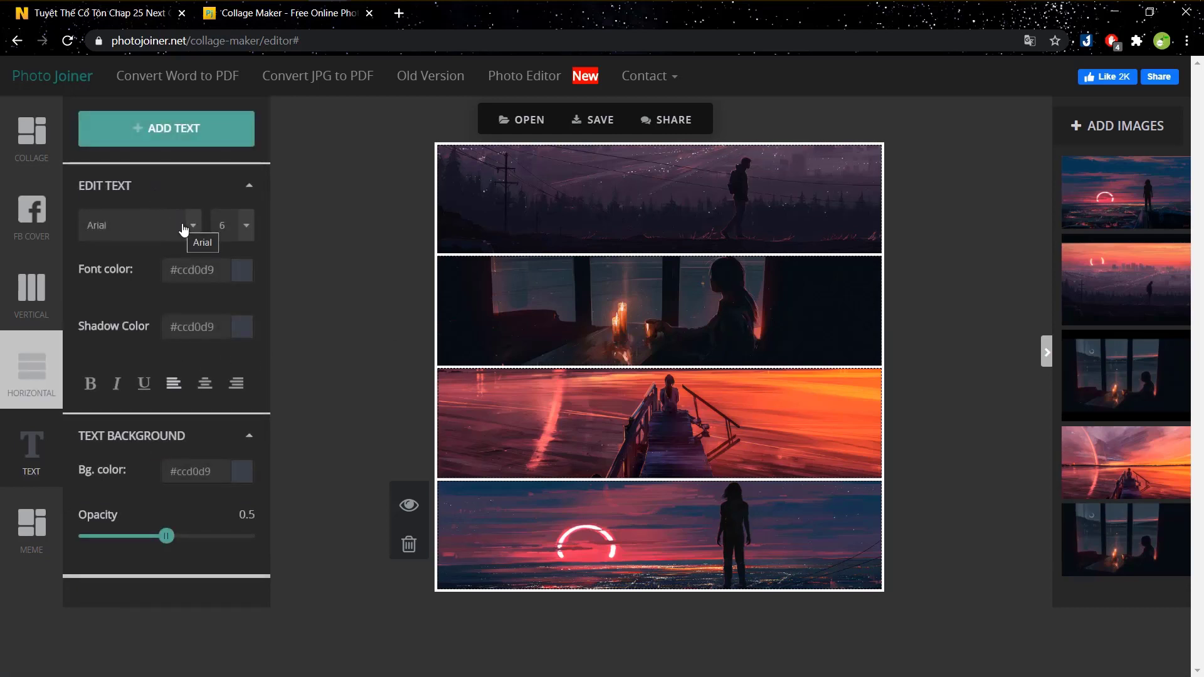
left_click(166, 131)
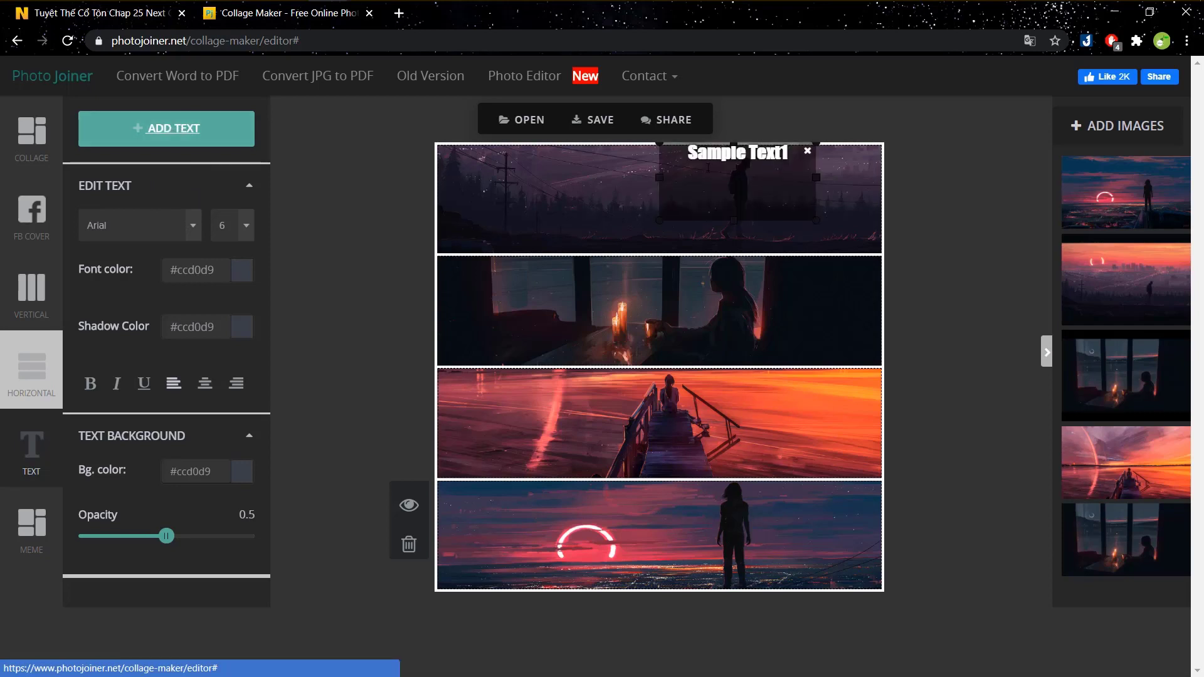
double_click(713, 157)
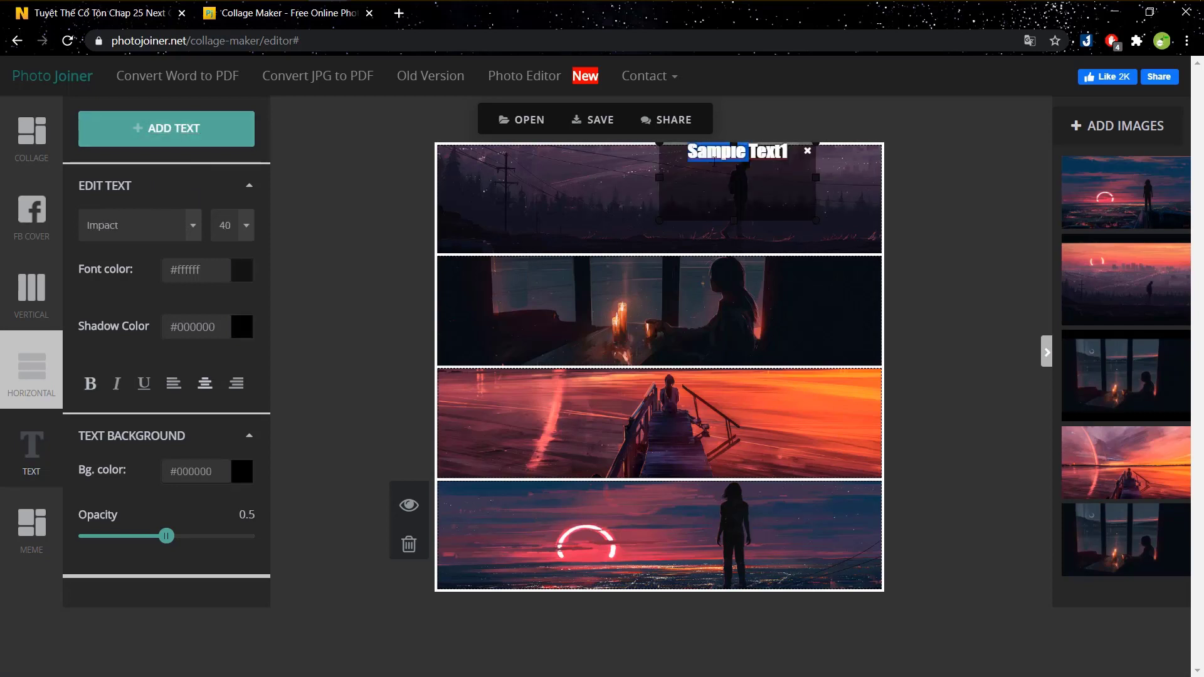
triple_click(742, 153)
key("BackSpace")
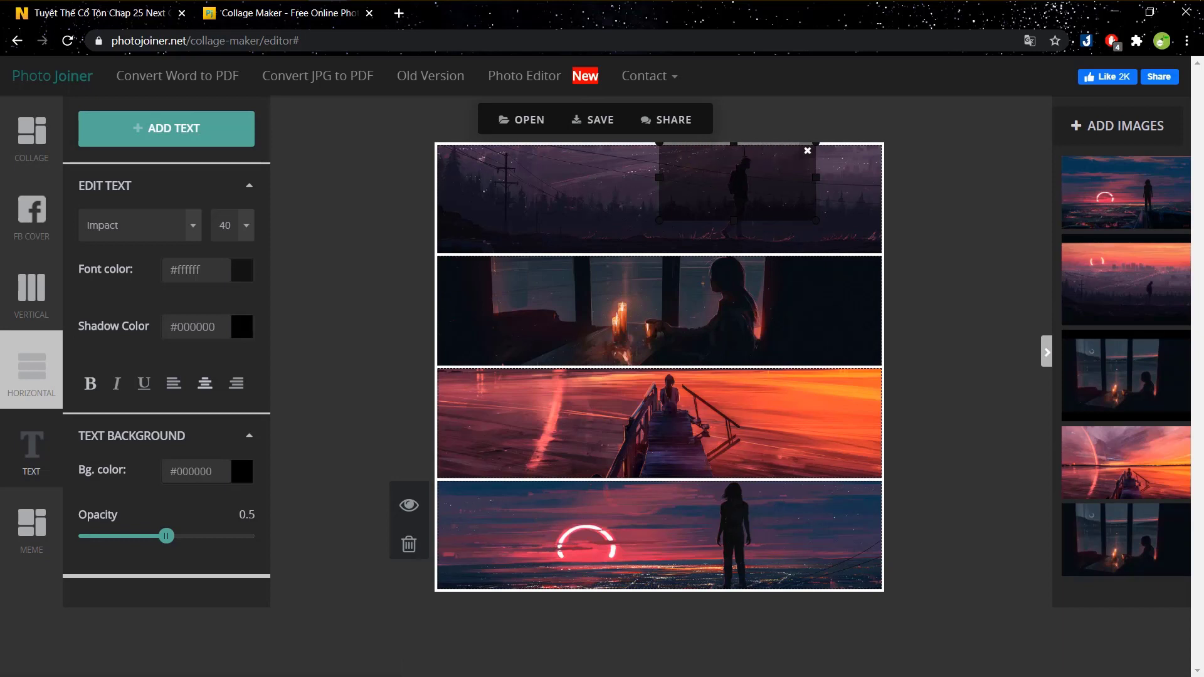
type("Tranh vex")
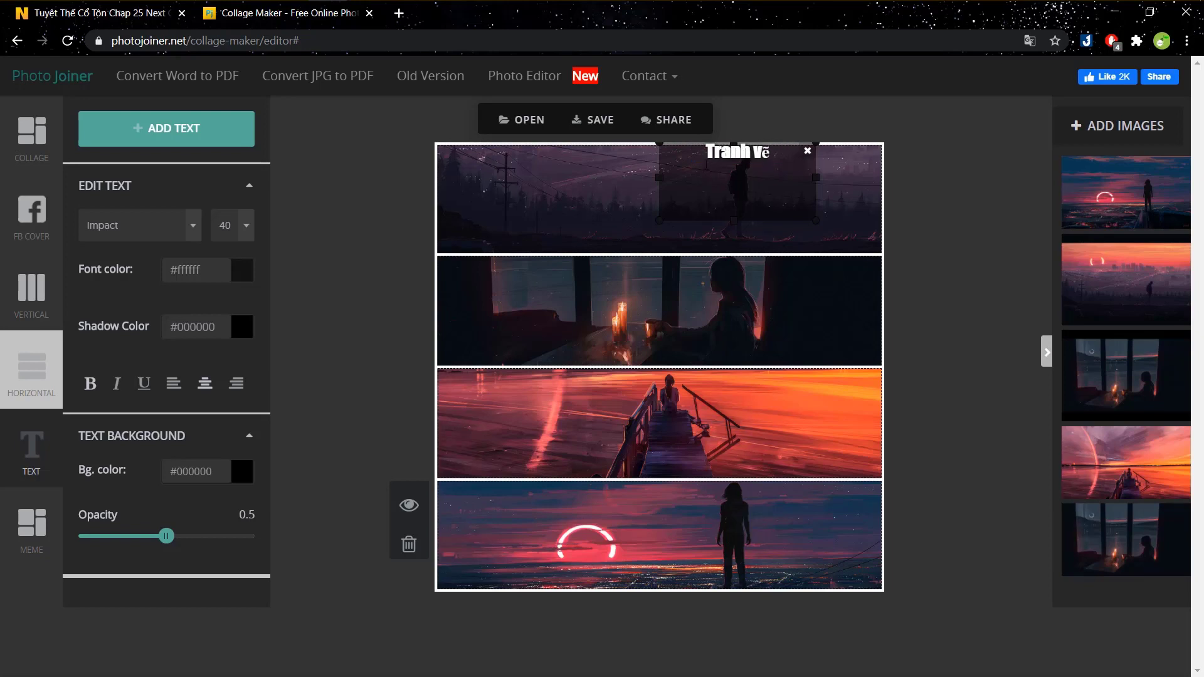
Step: Set the font of the "Tranh vẽ" text to PT Mono
key("ctrl+a")
left_click(170, 236)
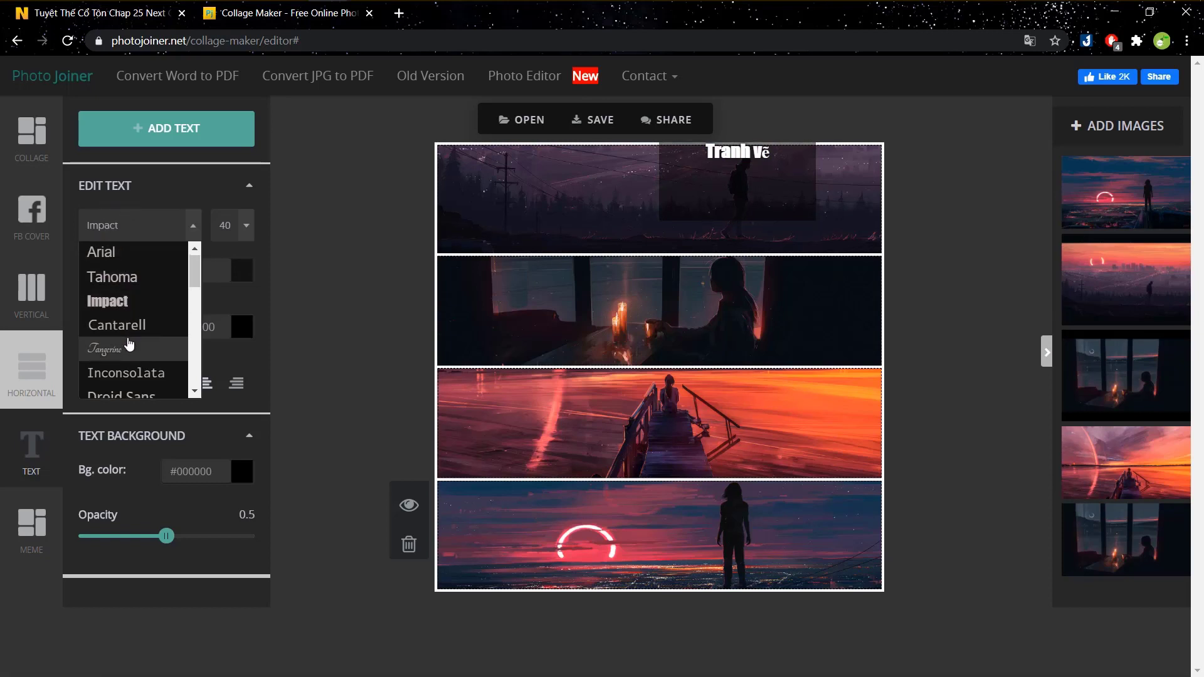
scroll(129, 344, "down", 2)
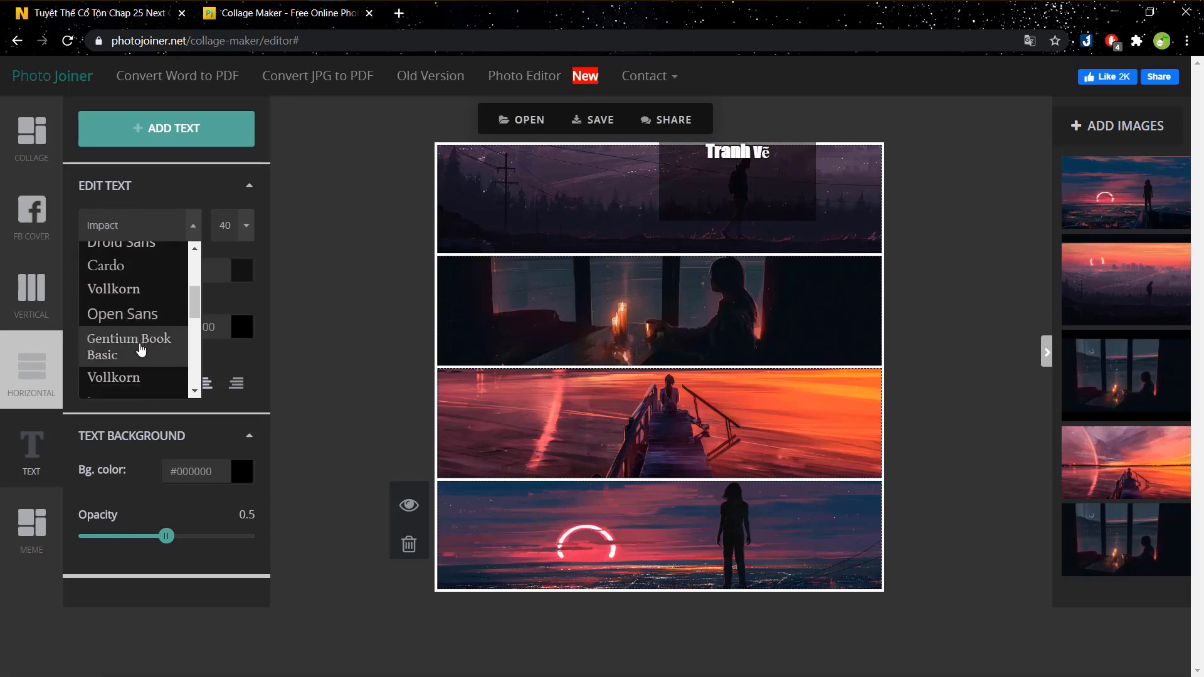
scroll(140, 349, "down", 3)
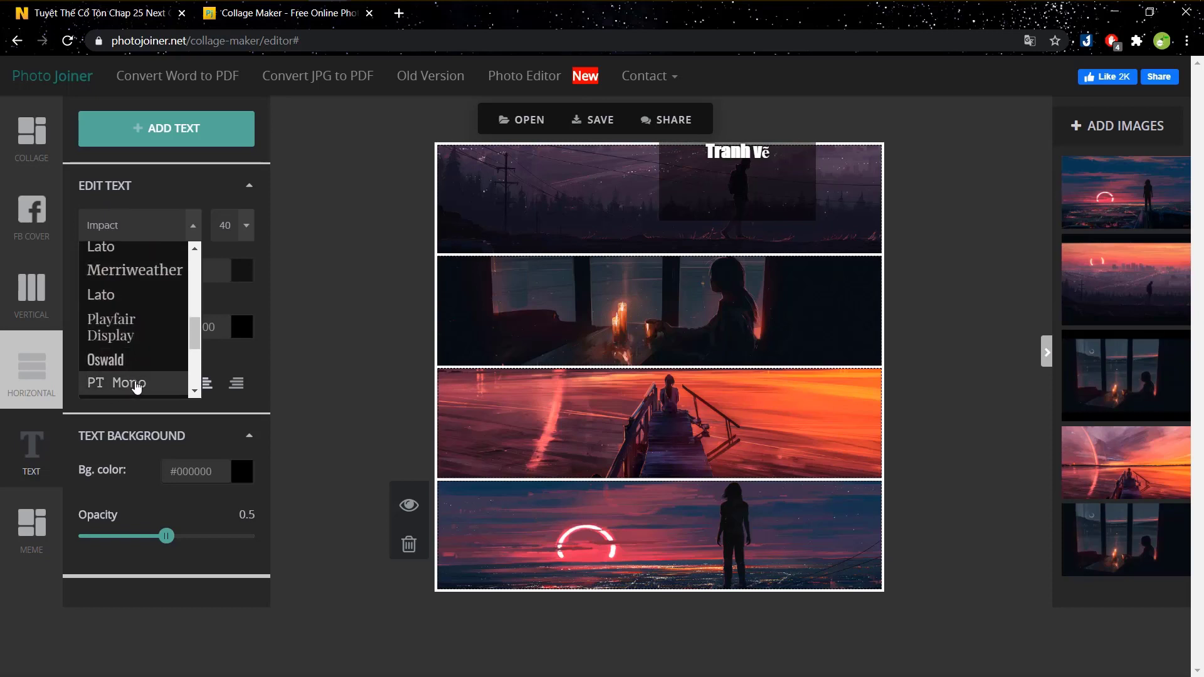
left_click(139, 382)
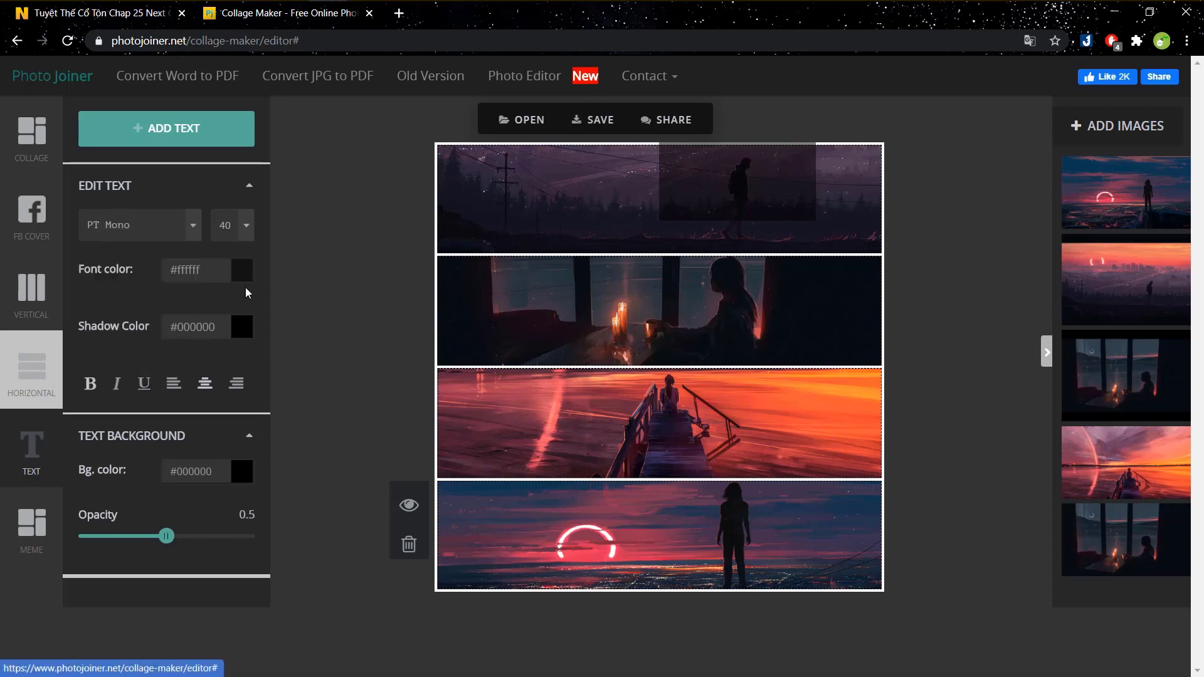
Step: Change the font of the "Tranh vẽ" text to PT Sans Narrow
left_click(178, 230)
scroll(128, 327, "down", 3)
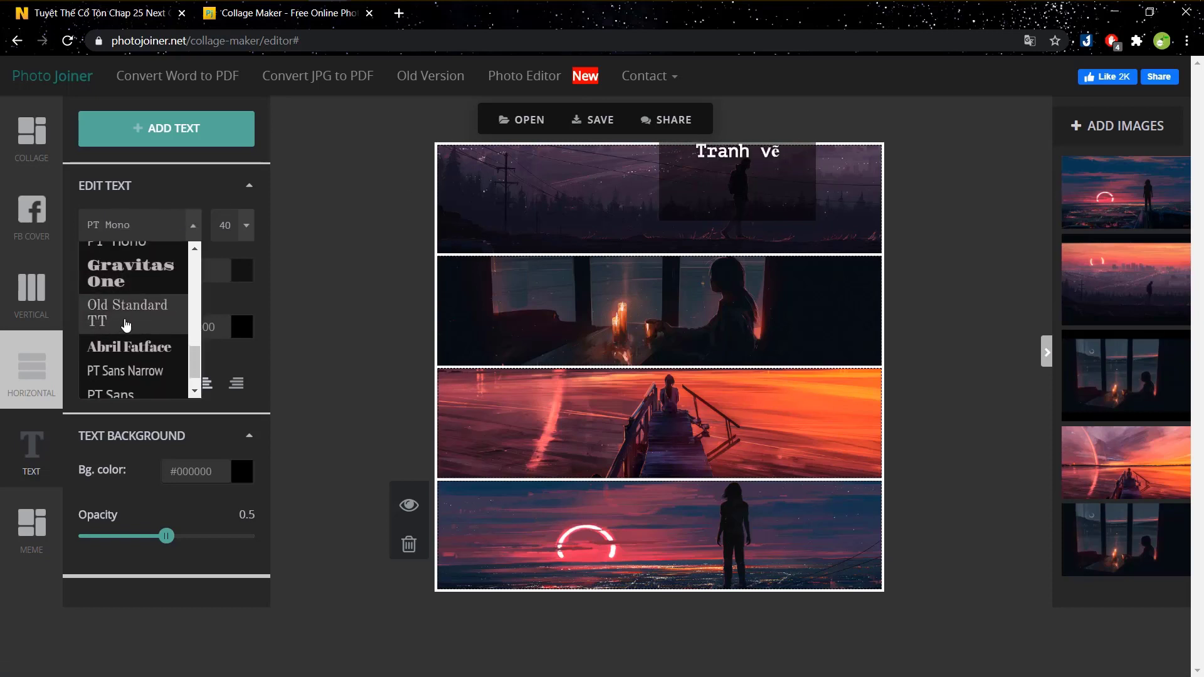
left_click(148, 371)
Step: Change the font of the "Tranh vẽ" text to PT Sans
left_click(145, 232)
scroll(139, 344, "down", 2)
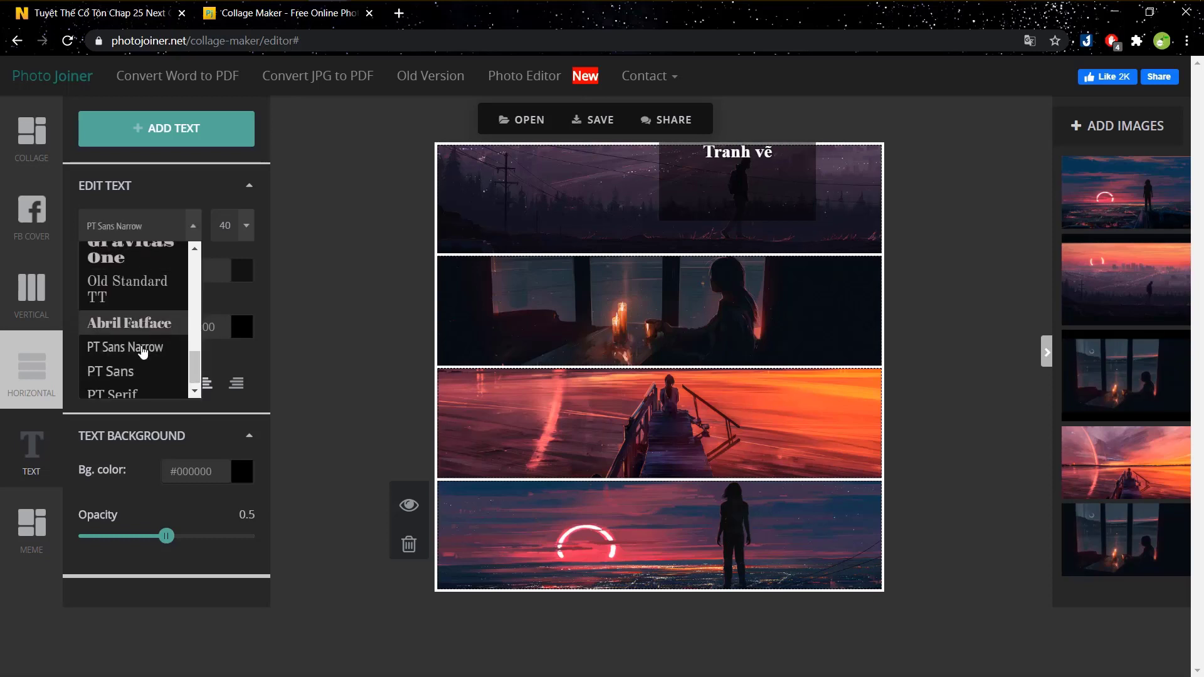
left_click(128, 364)
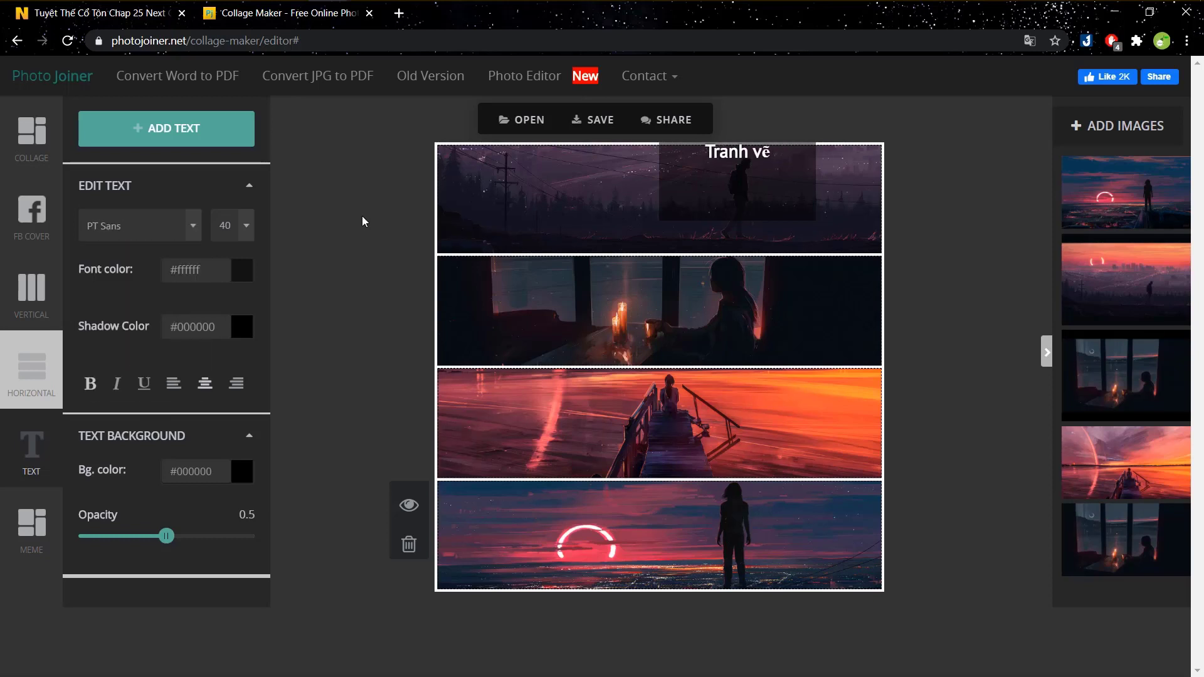
Step: Try to change the font size of the "Tranh vẽ" text, first to 38 and again to 71
double_click(737, 151)
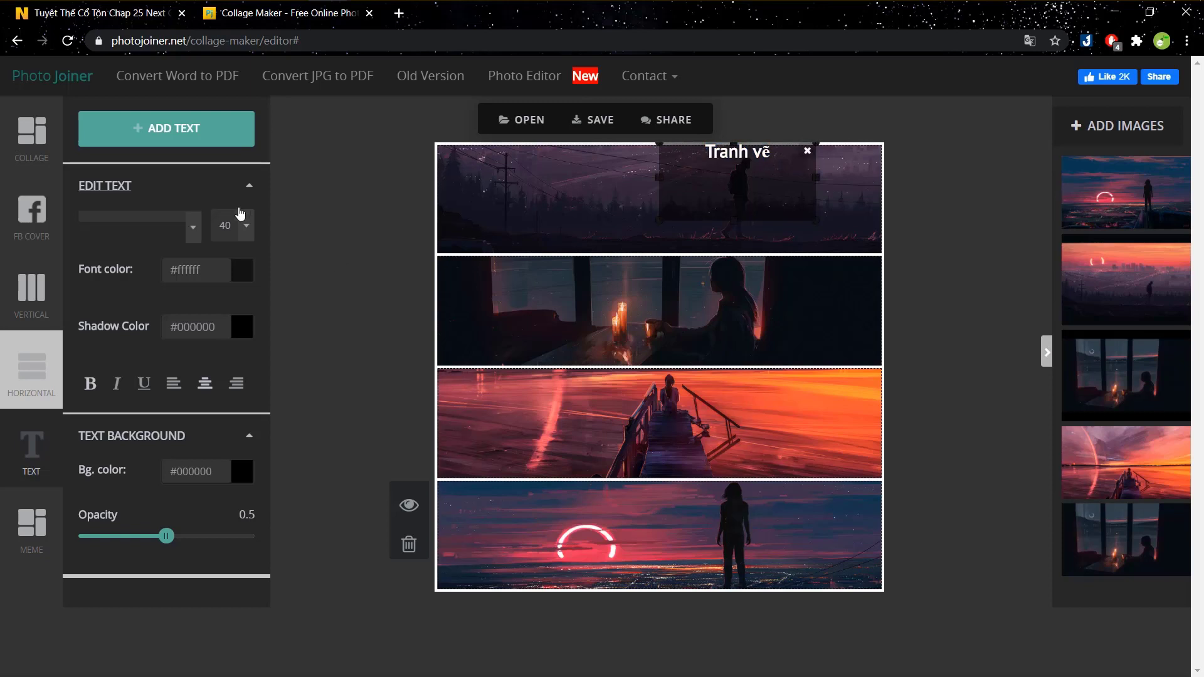
left_click(246, 232)
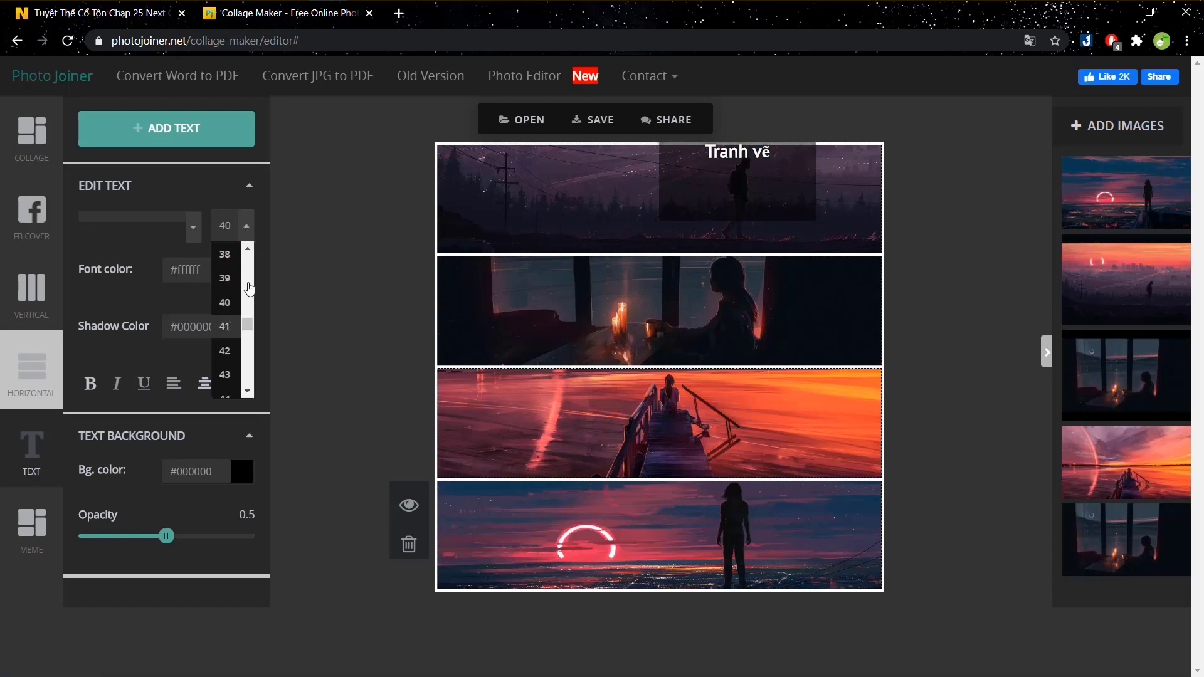
left_click(225, 254)
left_click(245, 227)
scroll(229, 357, "down", 10)
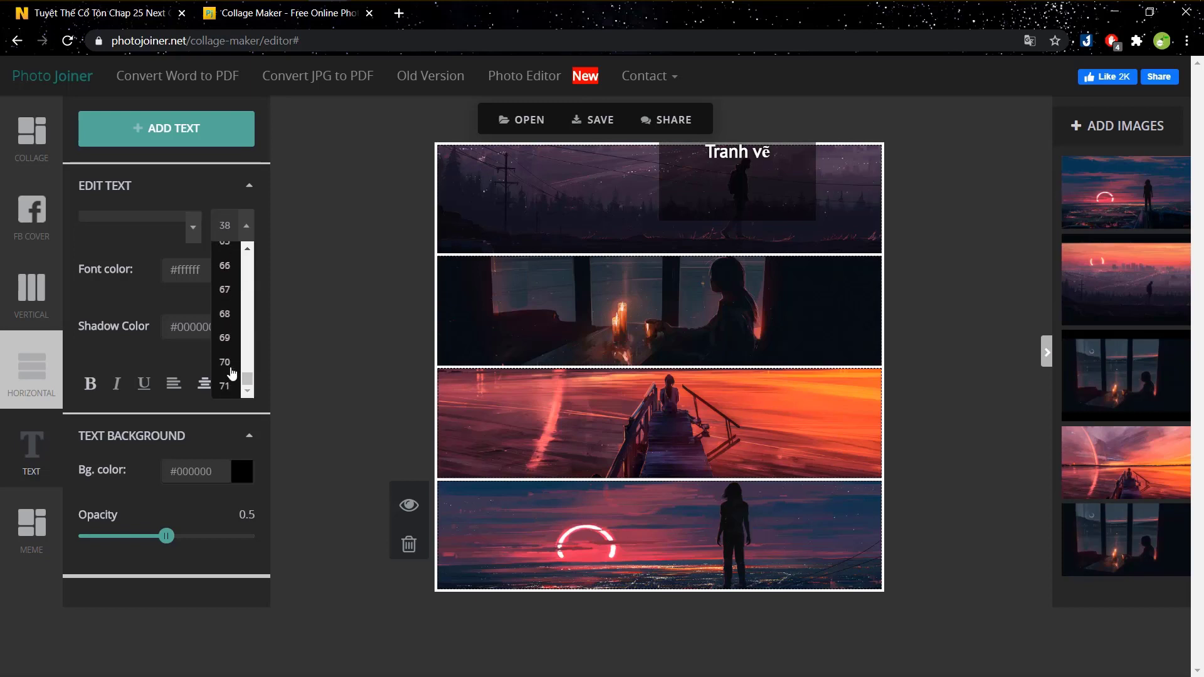
left_click(232, 390)
Step: Set the font size of the "Tranh vẽ" text to 71 and its font to Cantarell
left_click(738, 152)
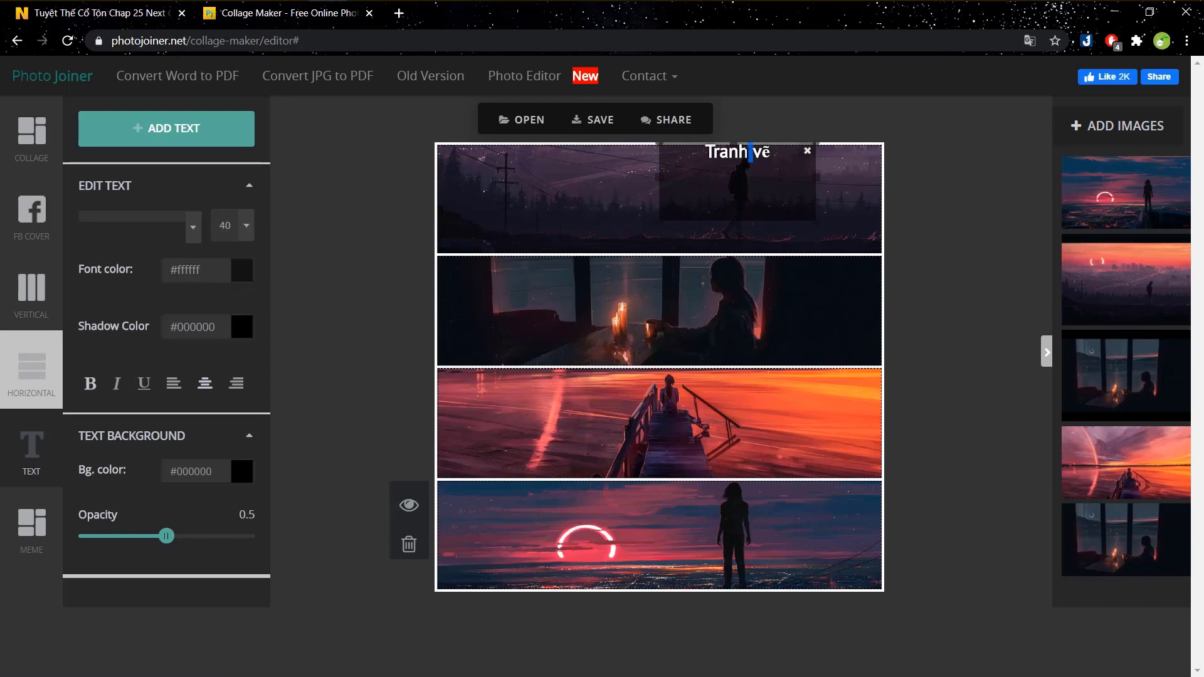
double_click(737, 152)
left_click(245, 226)
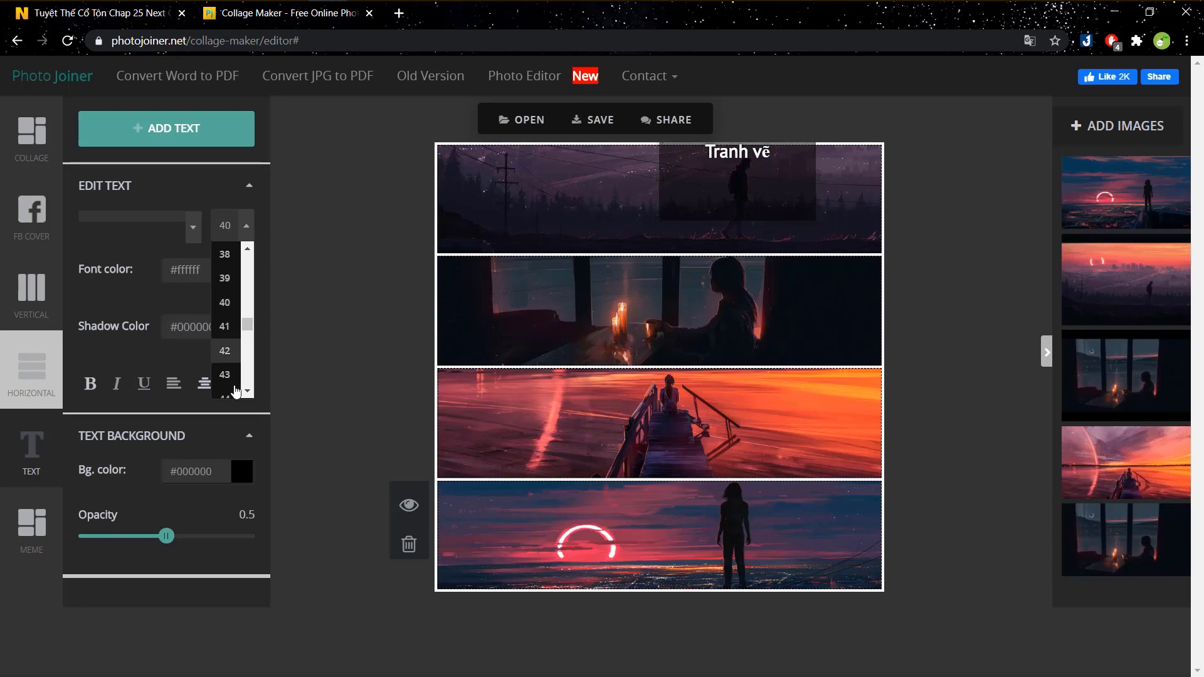
scroll(229, 376, "down", 10)
left_click(229, 387)
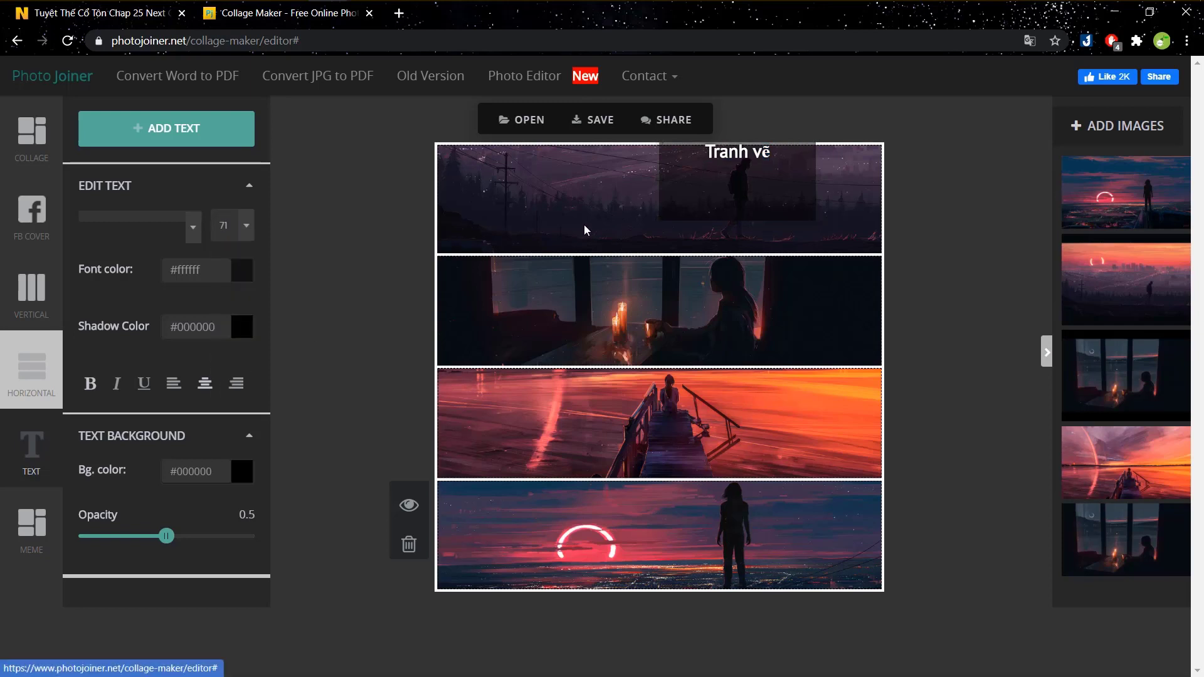
left_click(180, 226)
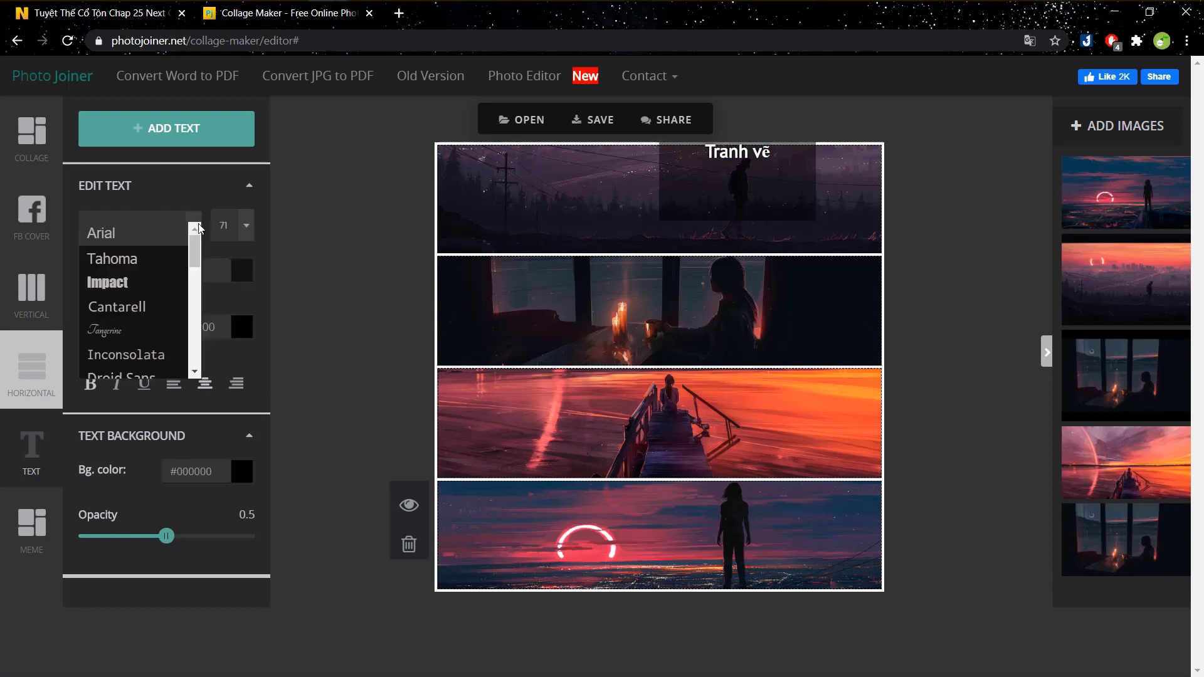
left_click(138, 301)
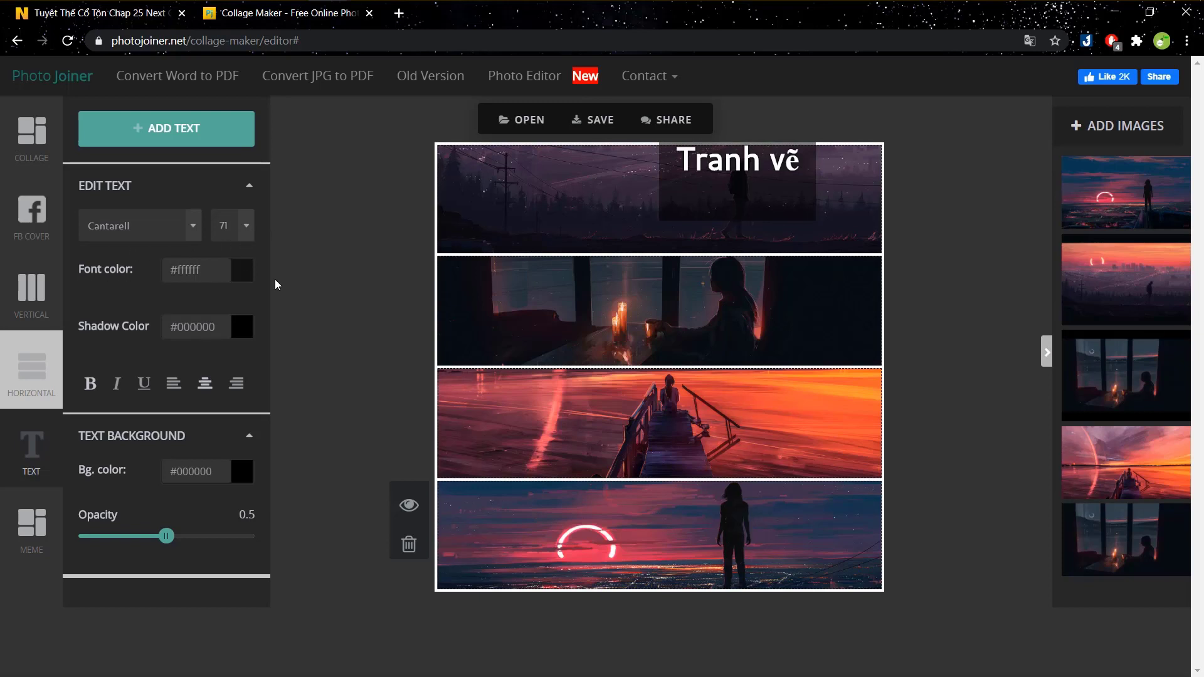
Step: Try teal and green shades for the "Tranh vẽ" text and set its font color to yellow-green #b1de33
left_click(244, 276)
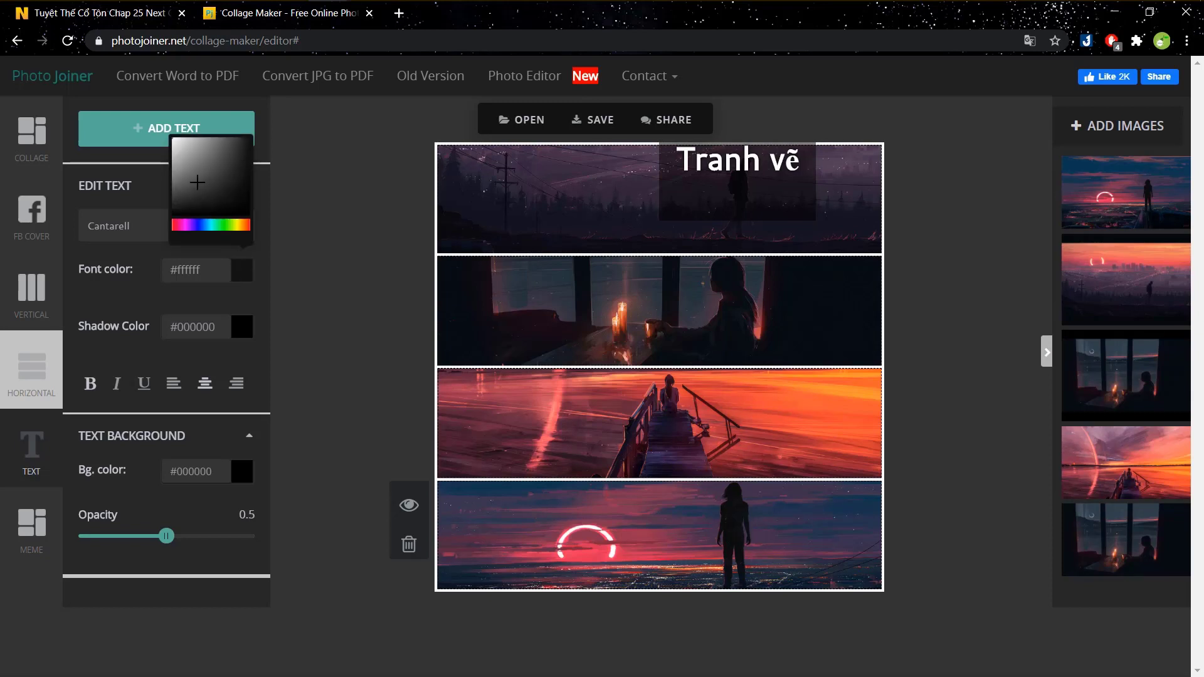
left_click(214, 225)
left_click(243, 150)
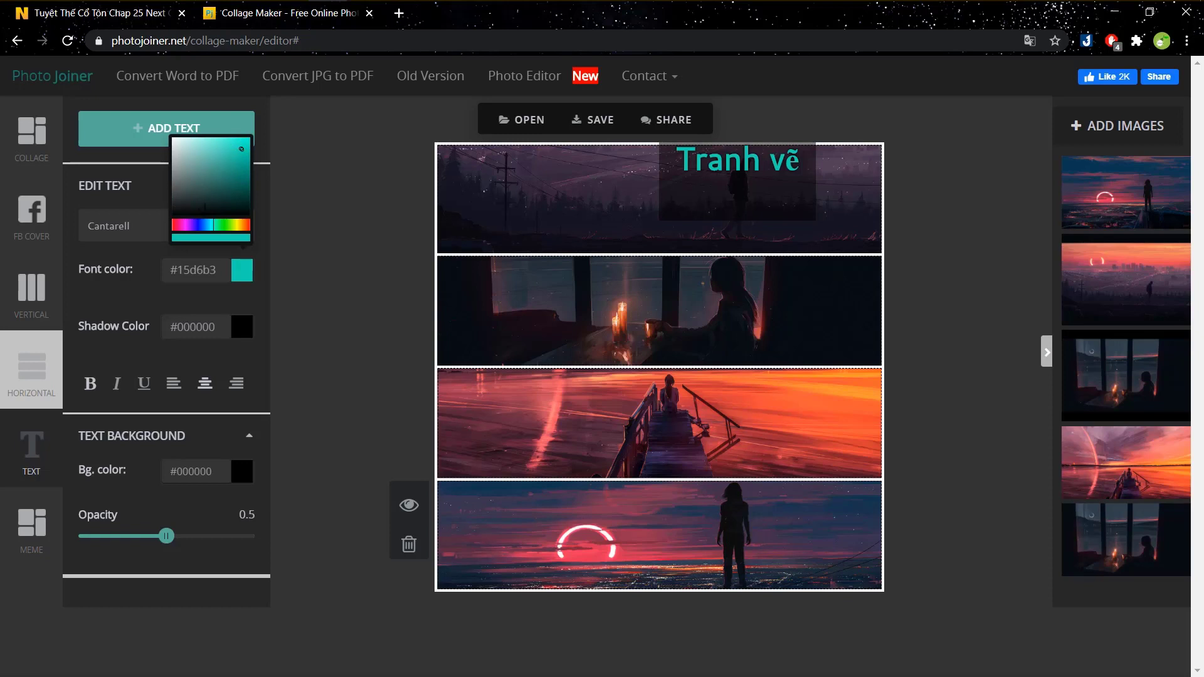
left_click(234, 225)
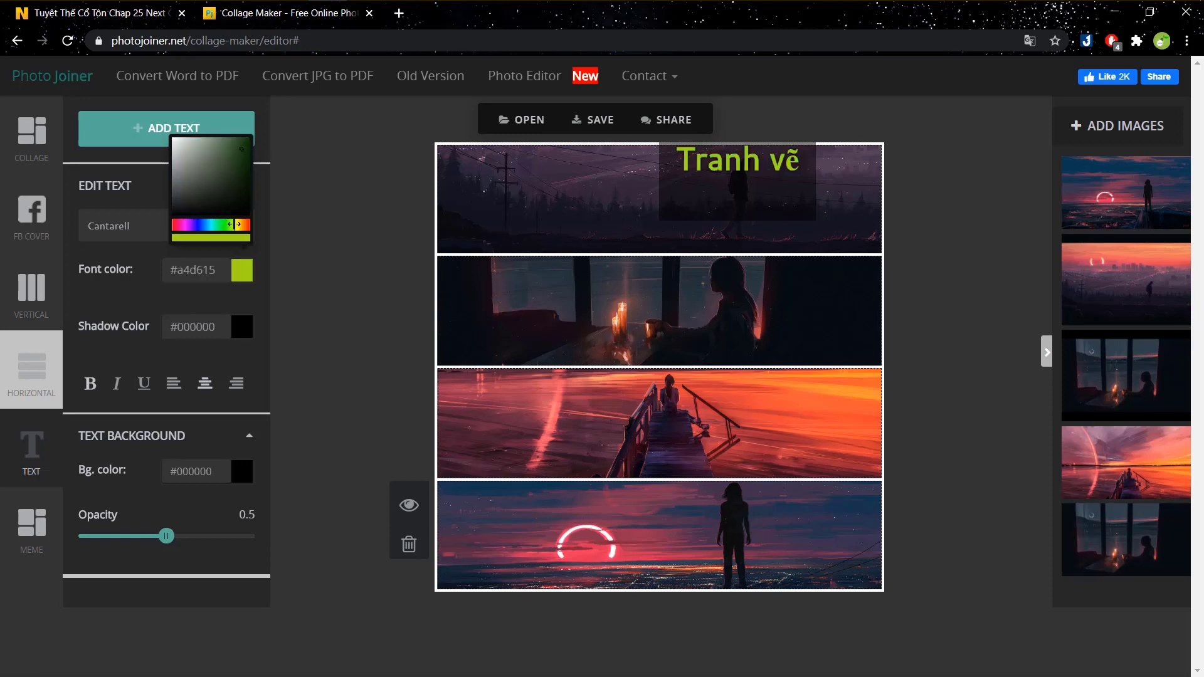
left_click(222, 167)
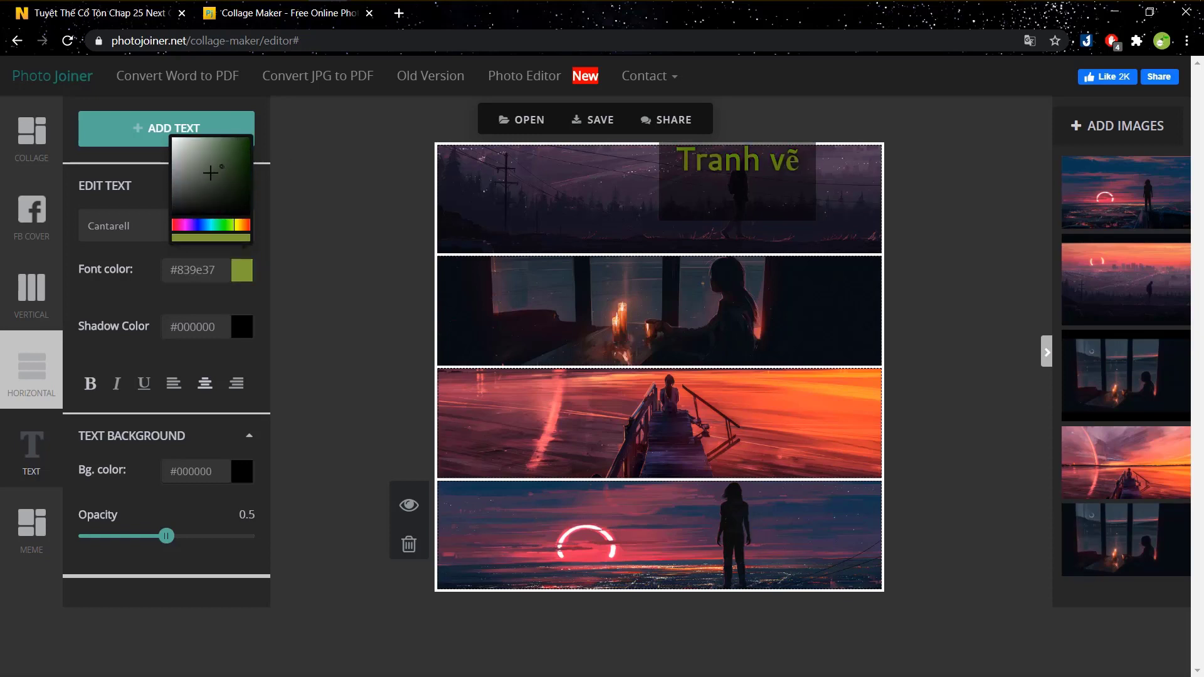
left_click(231, 147)
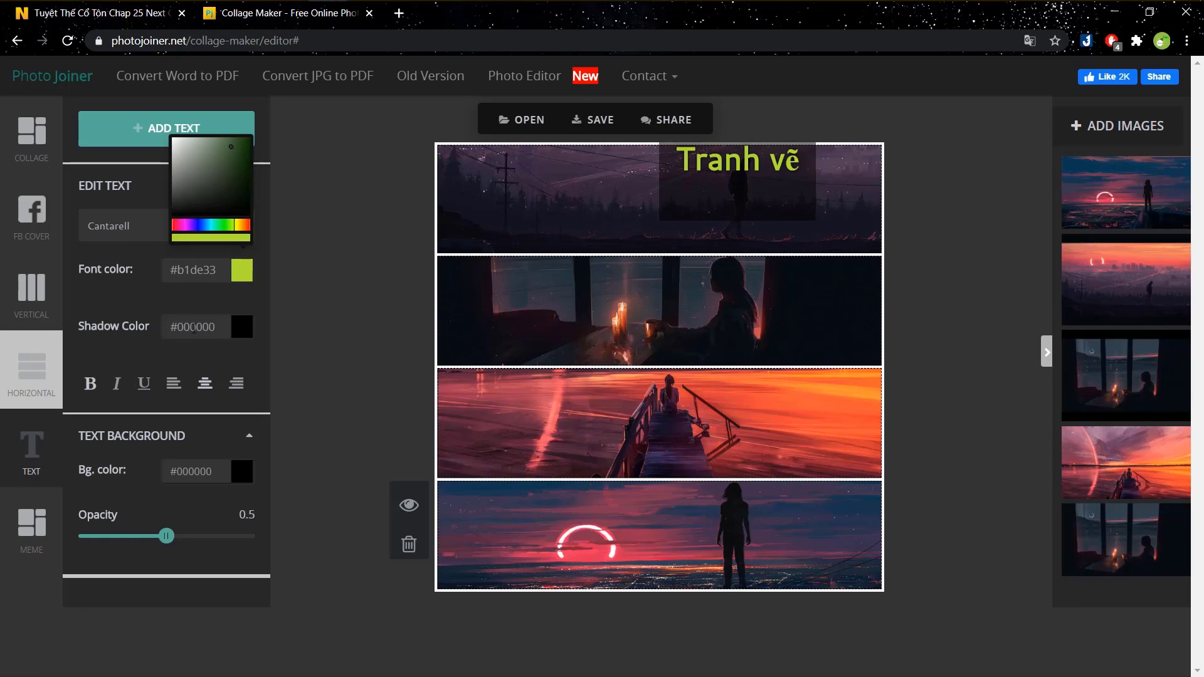
Step: Try blue and green shadows on the "Tranh vẽ" text and set its shadow color to yellow #c1dc18
left_click(244, 330)
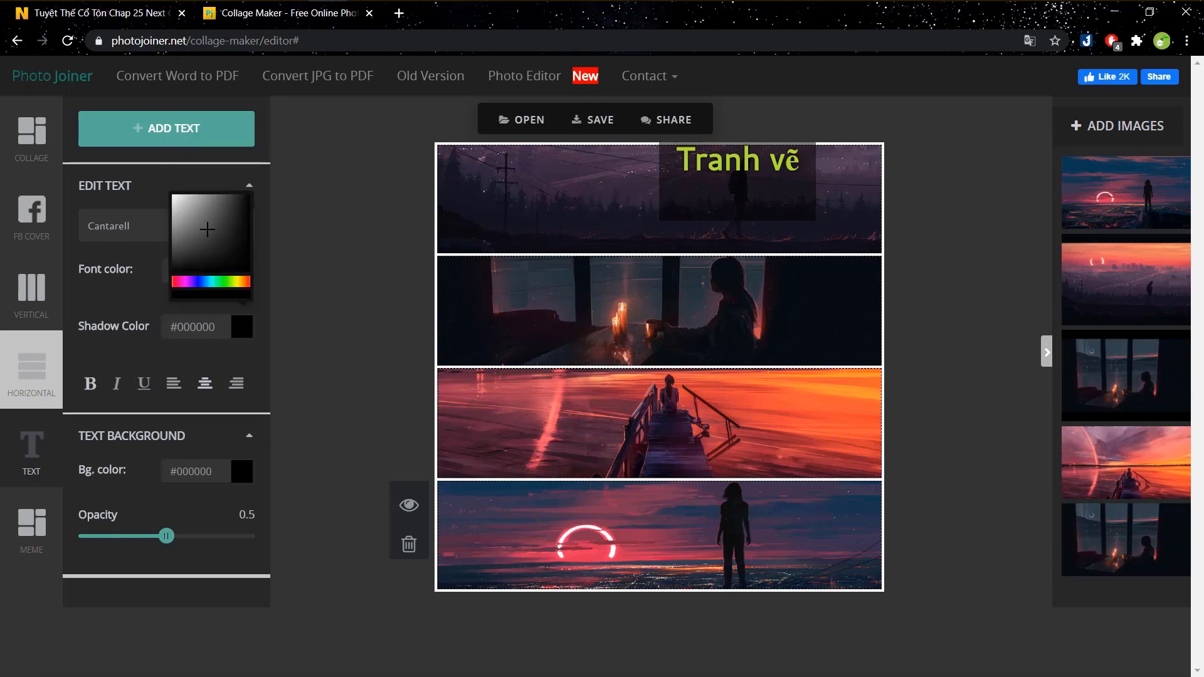
left_click_drag(195, 280, 202, 281)
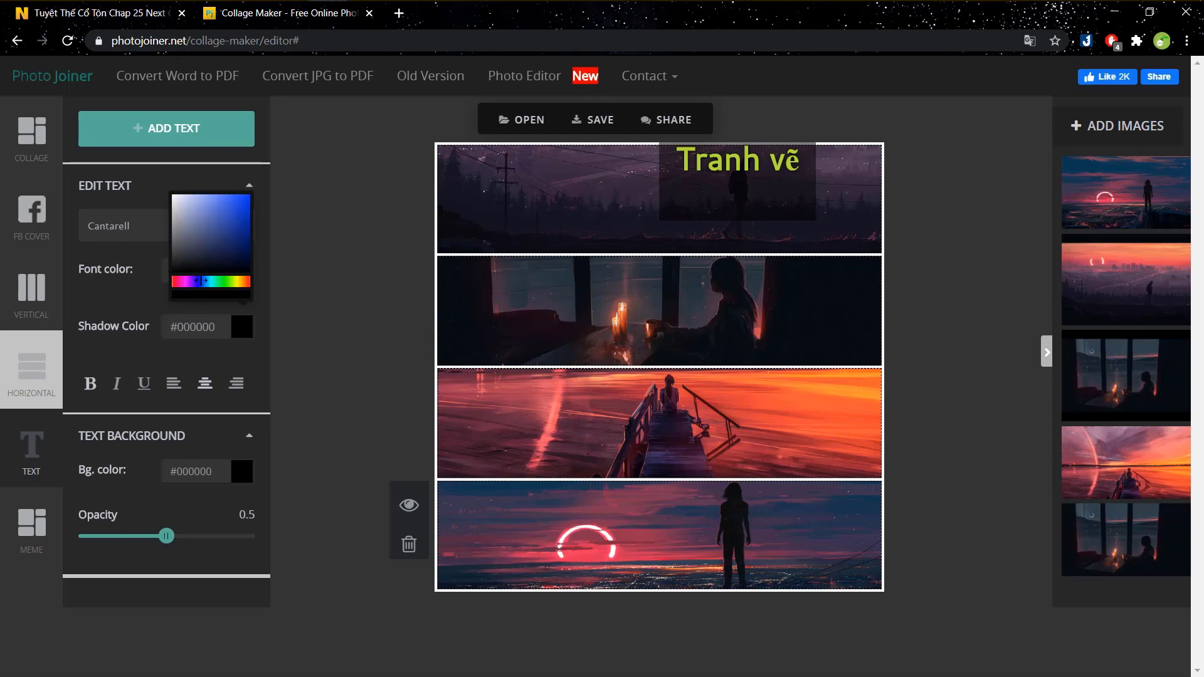
left_click(244, 213)
left_click(239, 223)
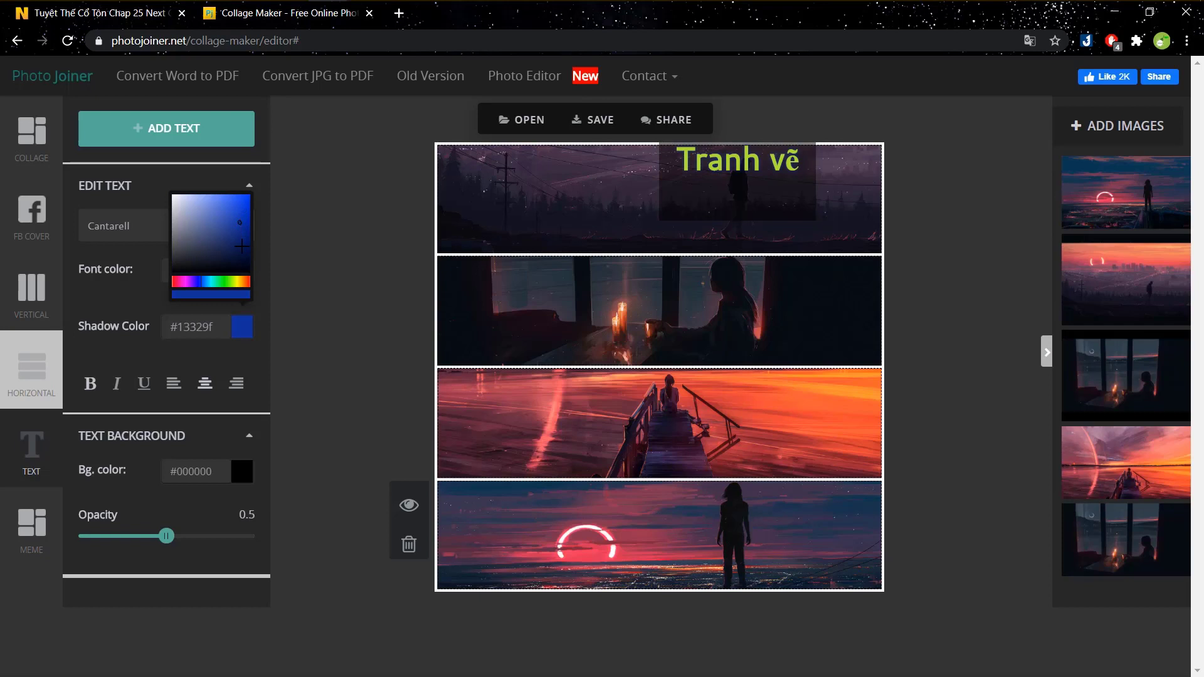
left_click_drag(204, 281, 229, 281)
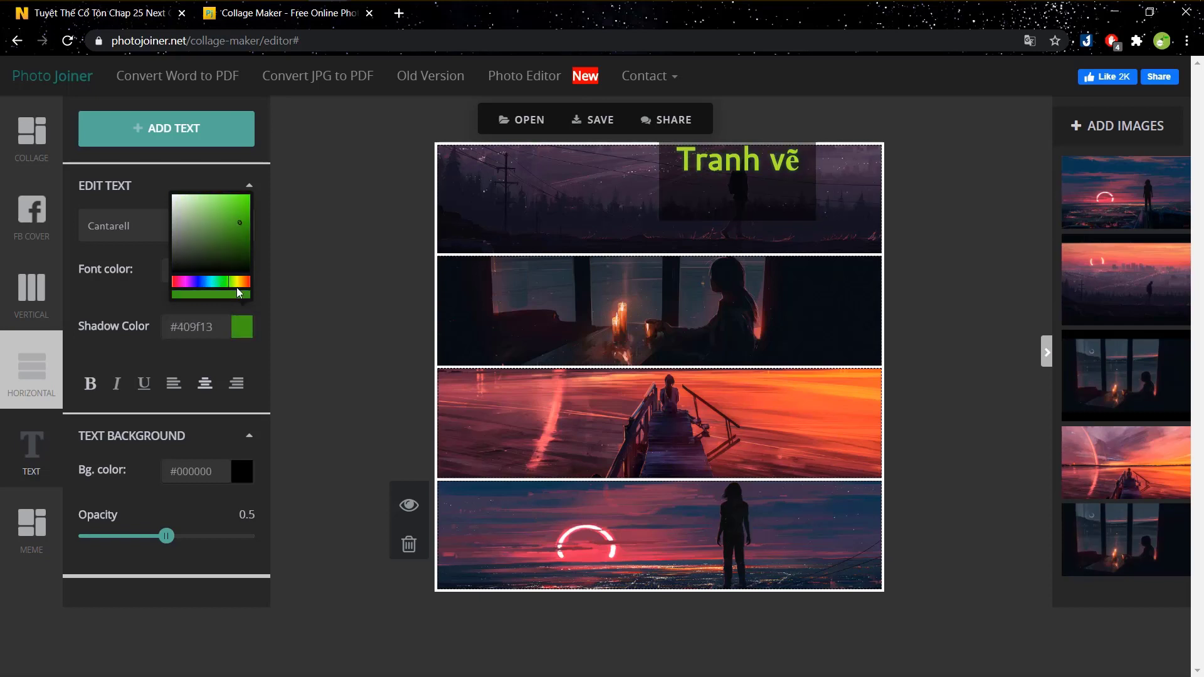
left_click(240, 210)
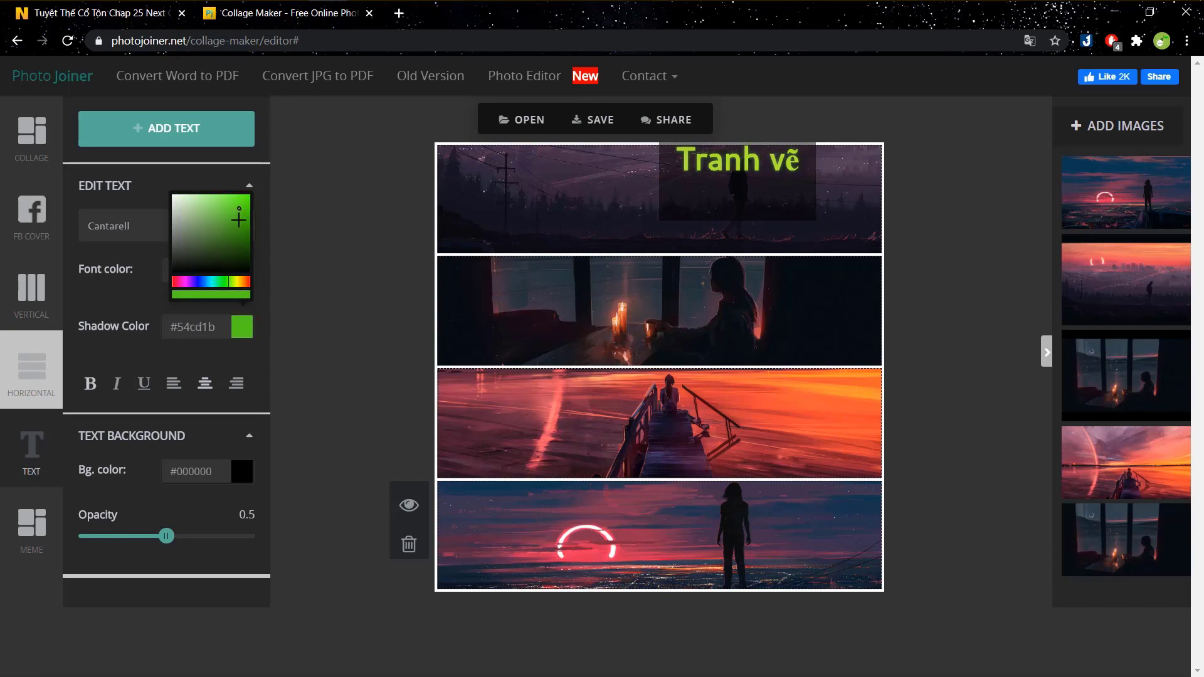
left_click(235, 281)
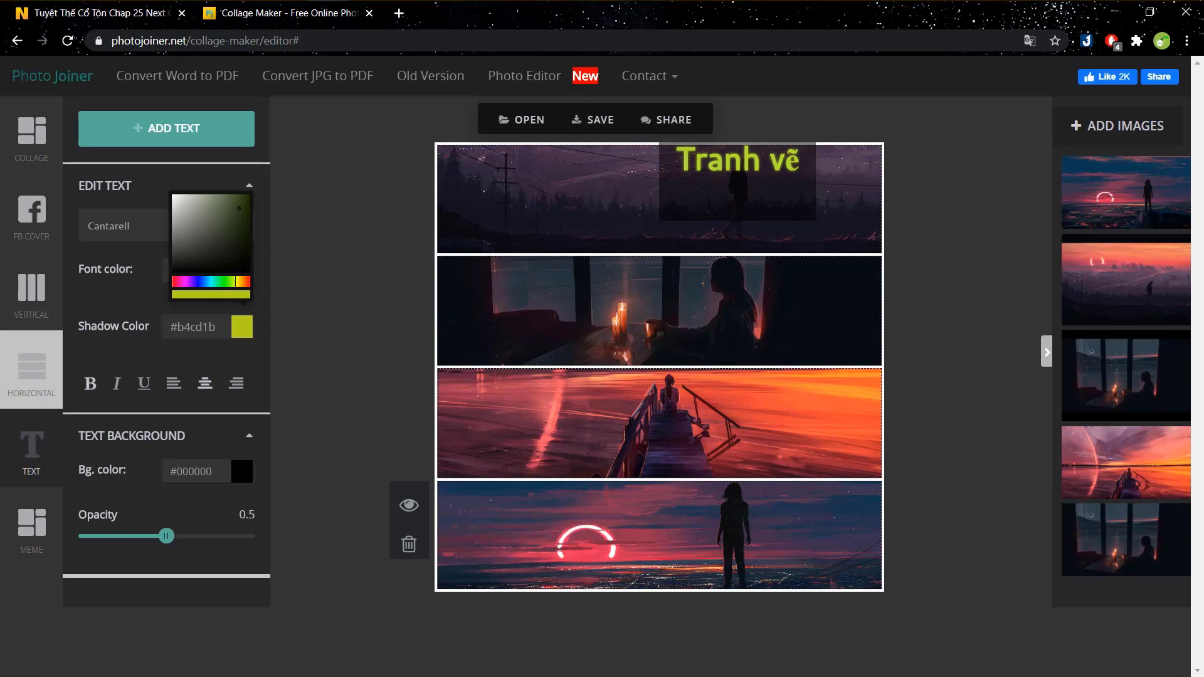
left_click(241, 203)
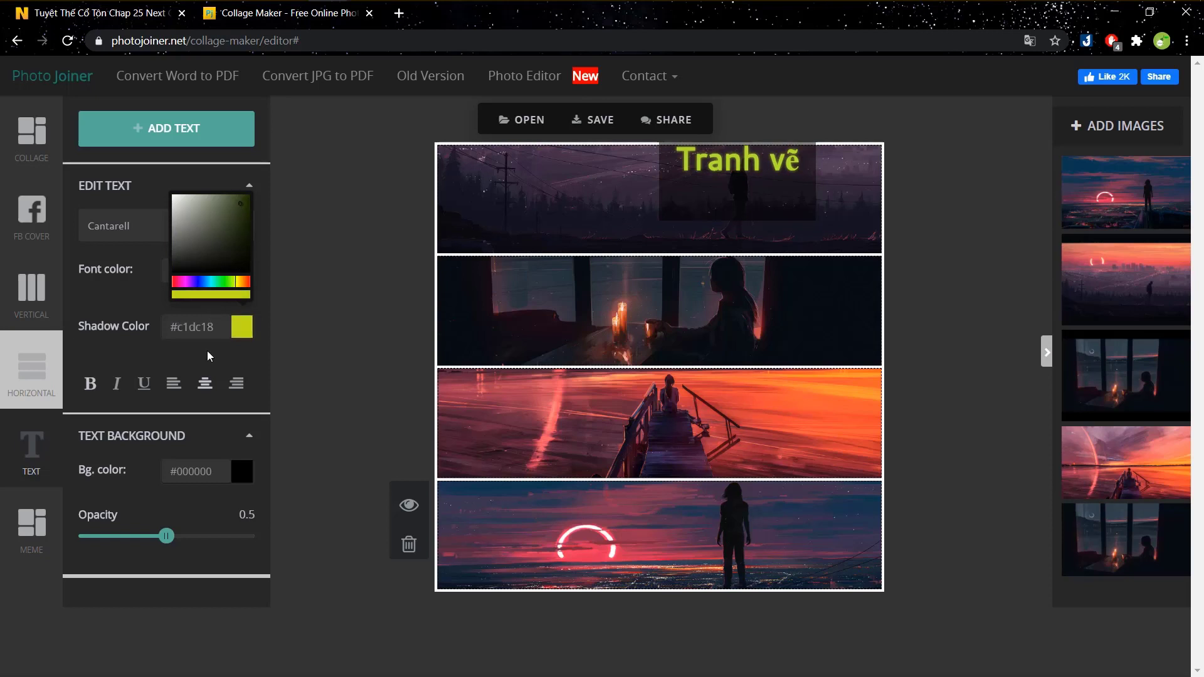
left_click(111, 351)
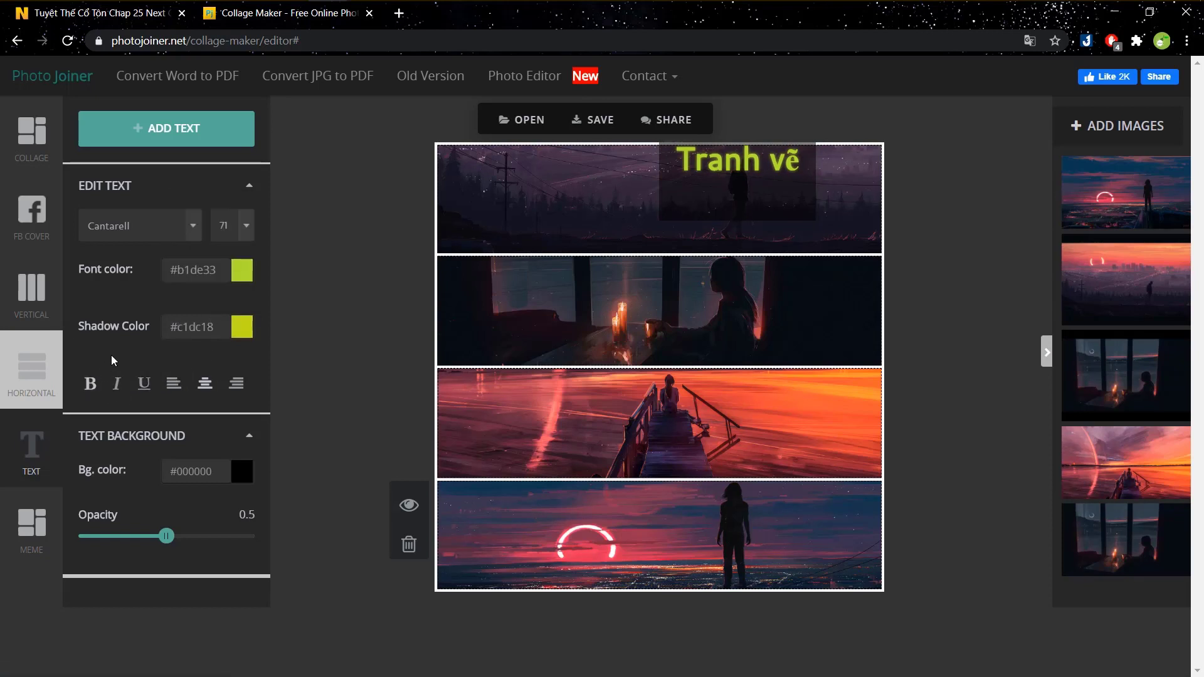
Step: Set the background color of the "Tranh vẽ" text box to dark green #071d15
left_click(241, 480)
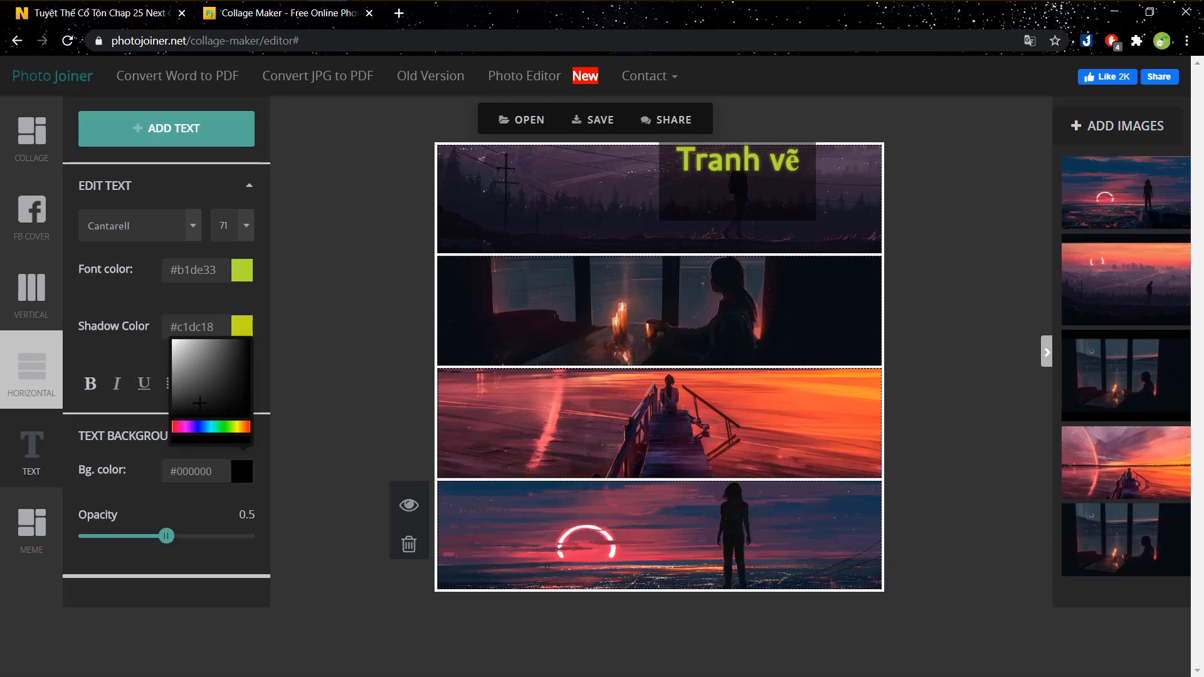
left_click(216, 427)
left_click(238, 355)
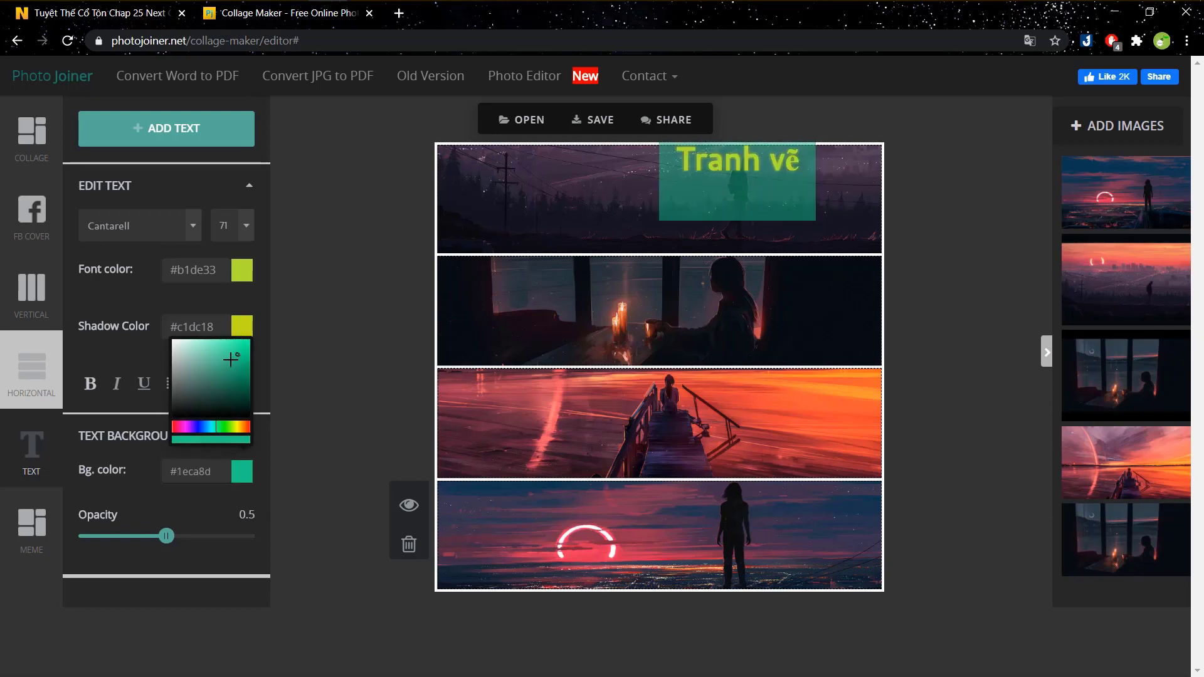
left_click_drag(231, 360, 230, 405)
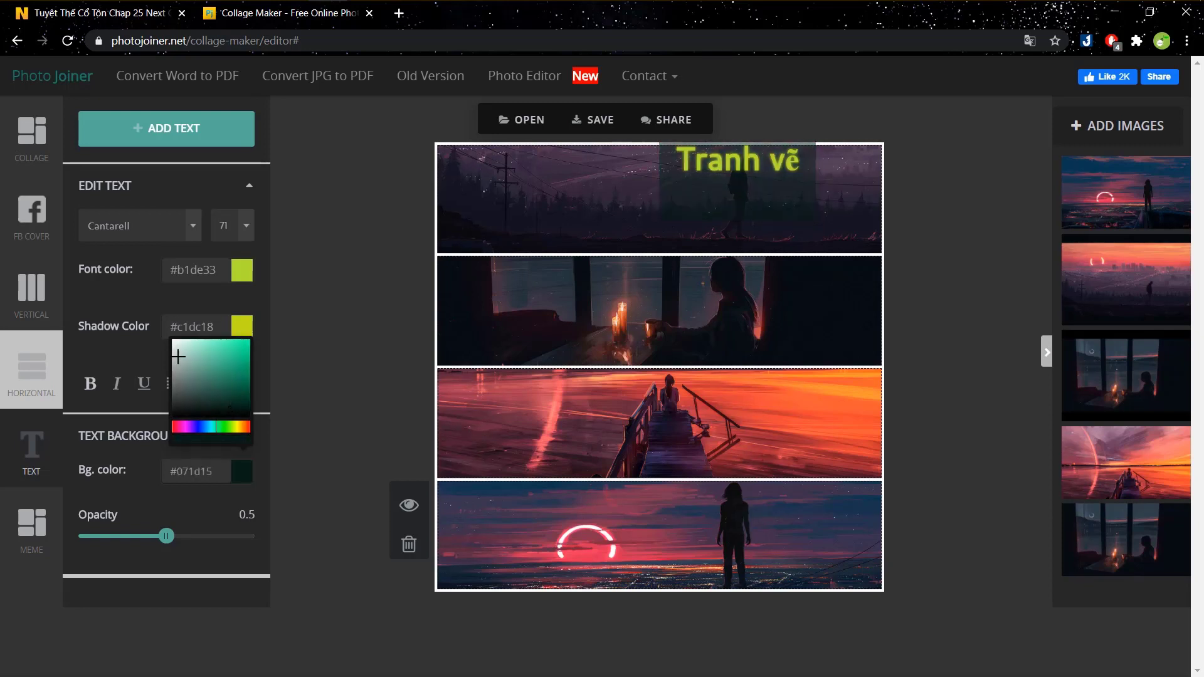
left_click(101, 364)
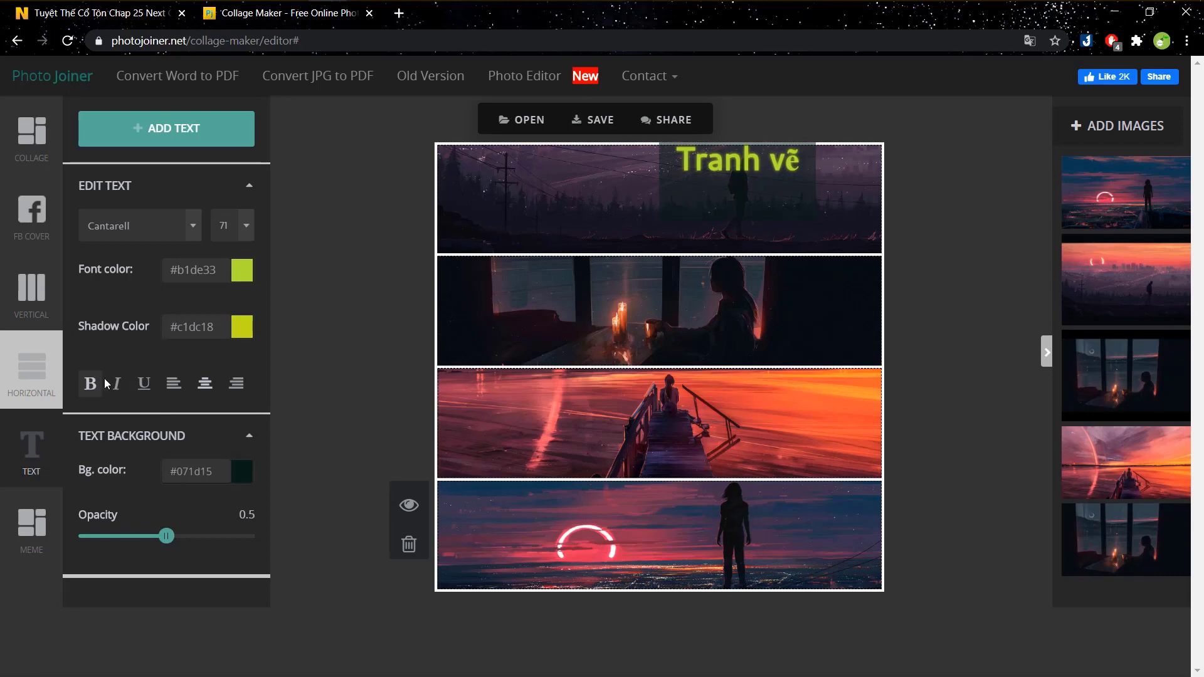
Step: Try the bold, italic and underline styles on the "Tranh vẽ" text, switching italic and underline off again
triple_click(746, 154)
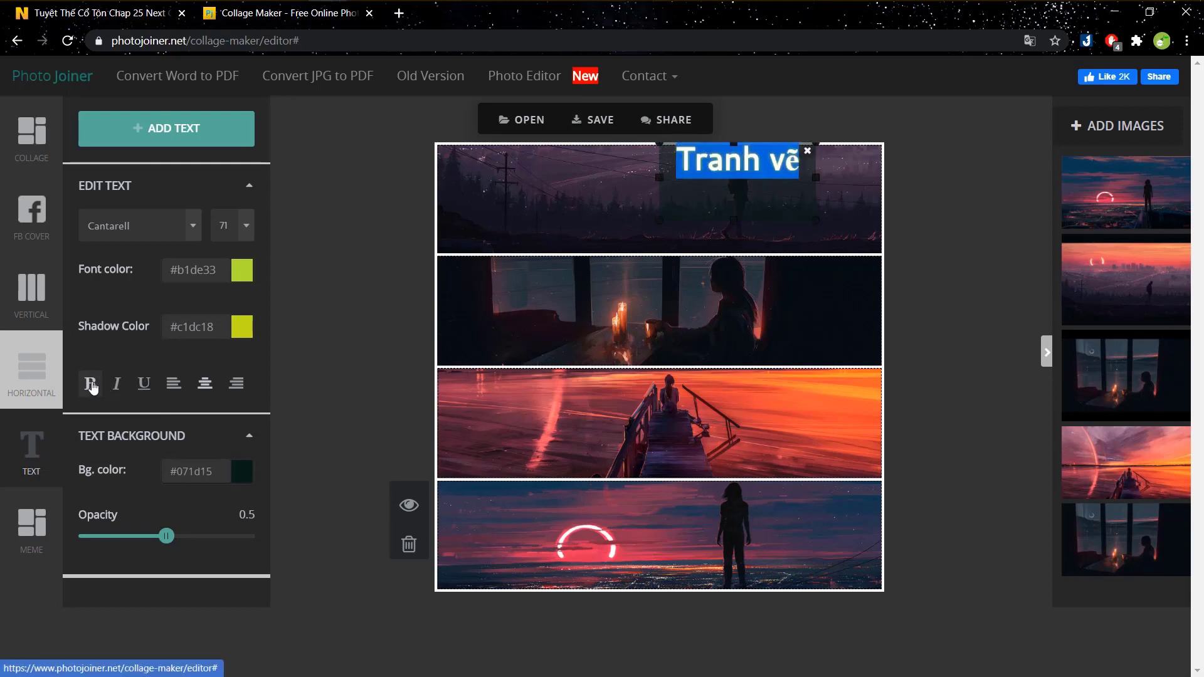
left_click(91, 384)
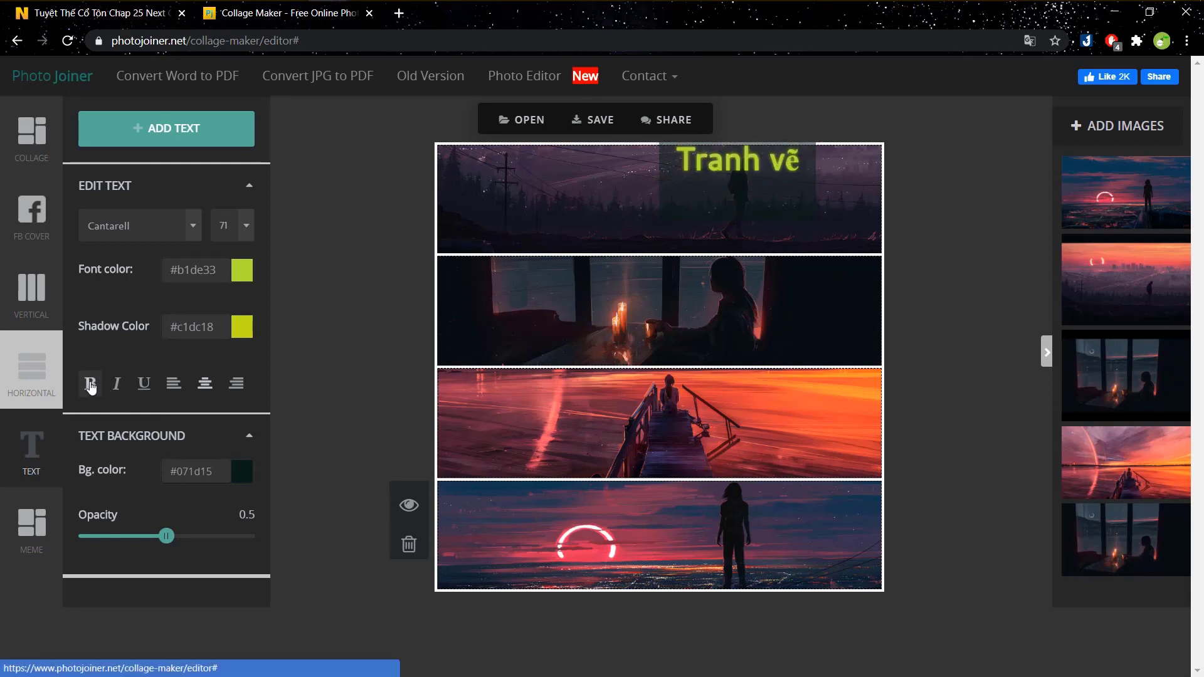
left_click(118, 384)
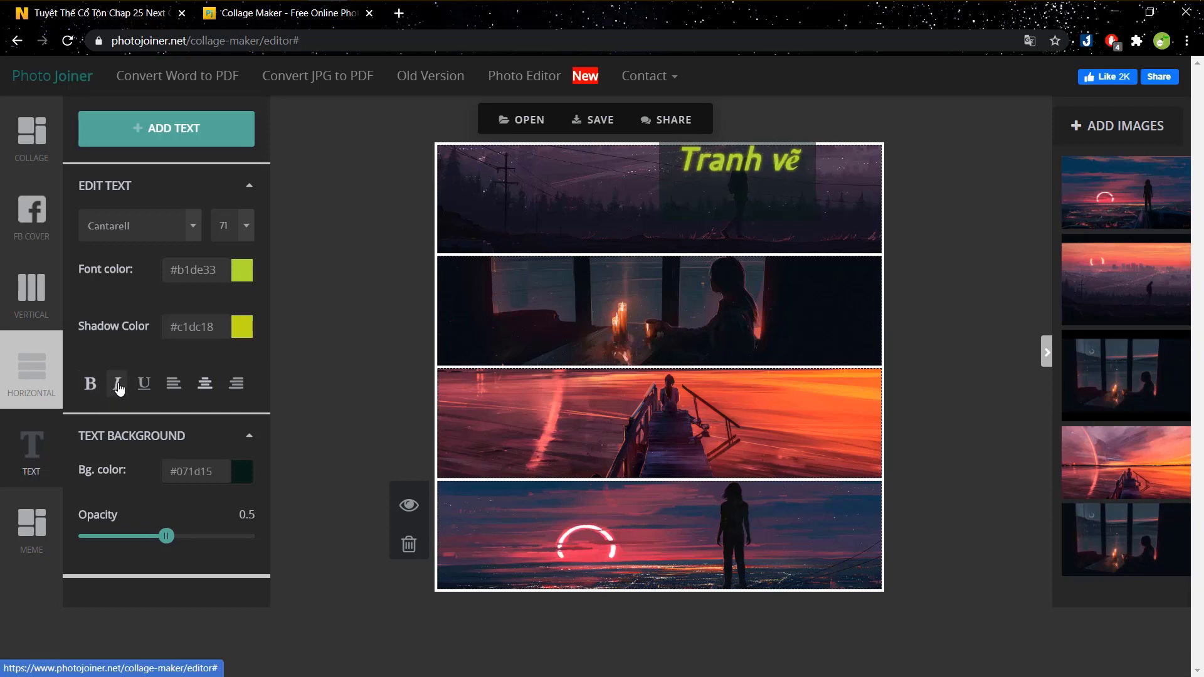
left_click(118, 385)
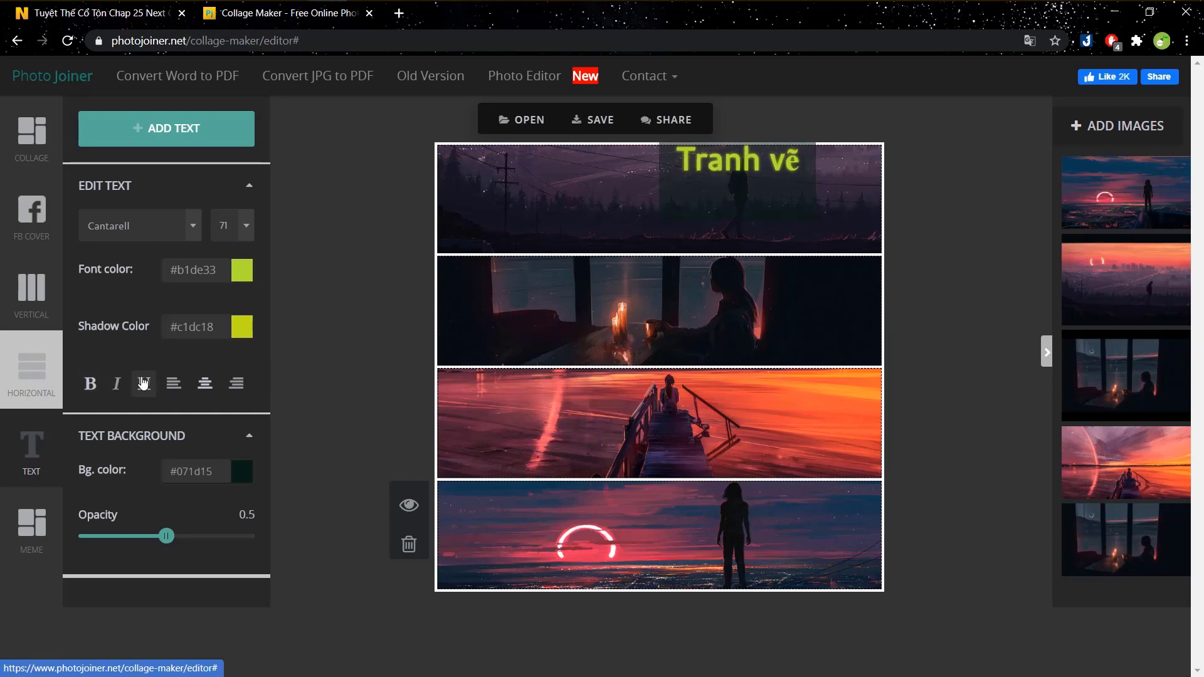
left_click(143, 384)
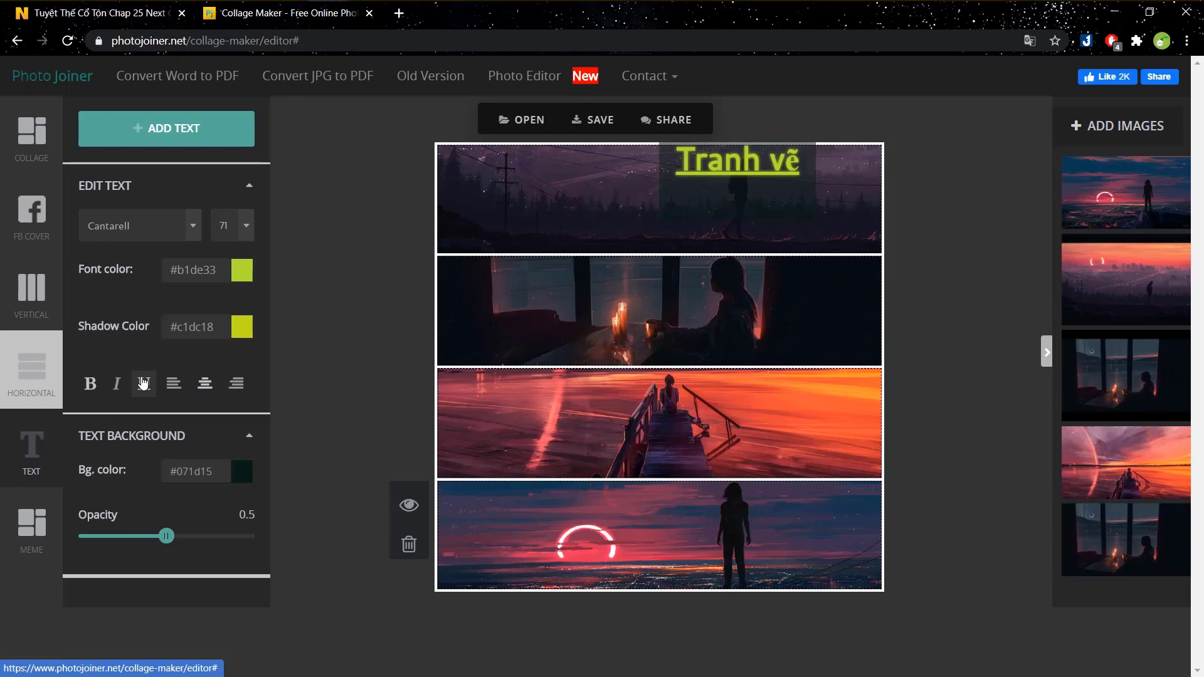
left_click(143, 384)
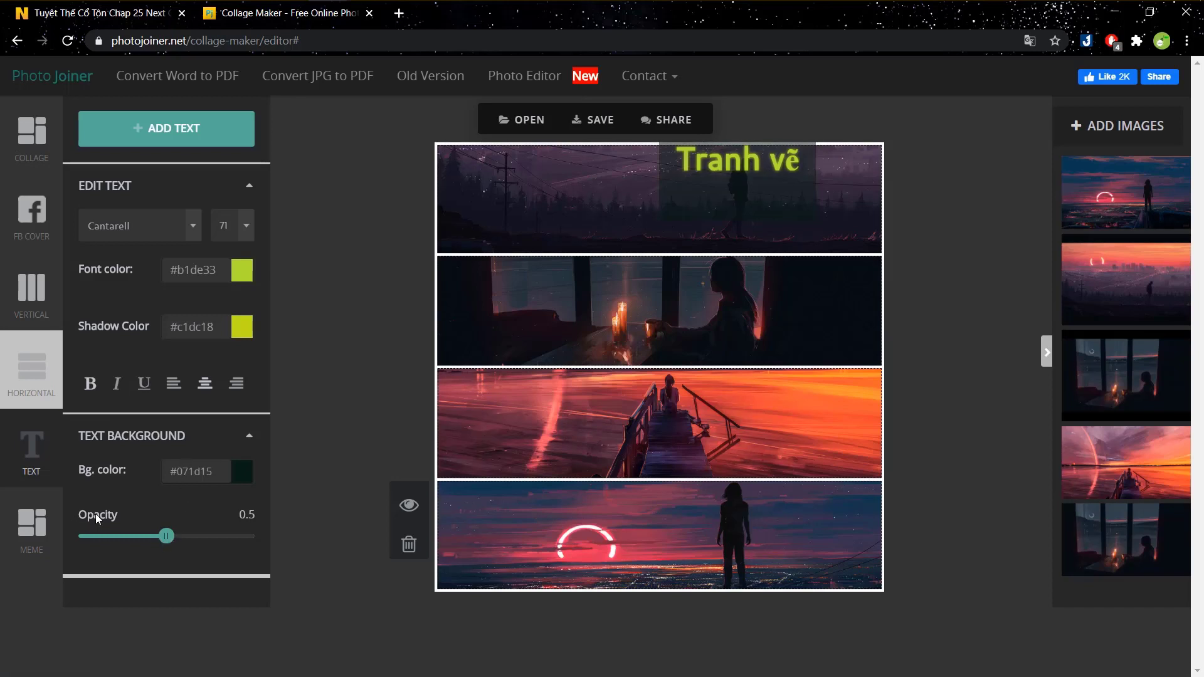
Step: Lower the background opacity of the "Tranh vẽ" text box to 0.3 and select its text
left_click_drag(167, 537, 116, 540)
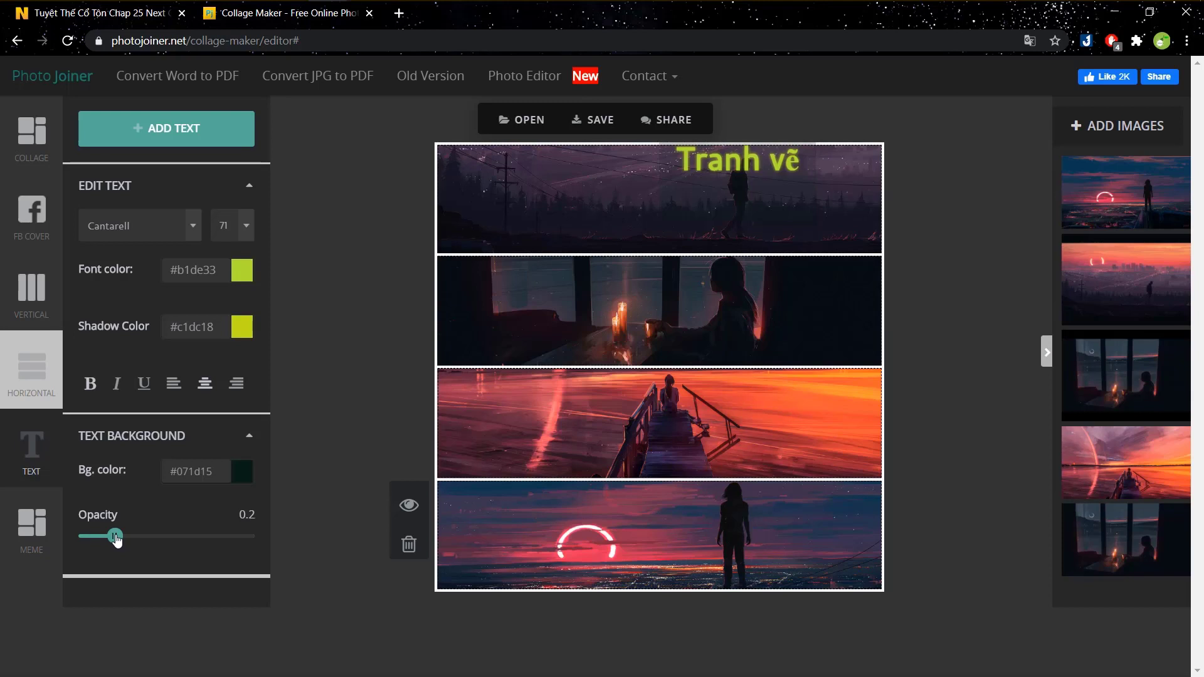
mouse_move(116, 539)
left_mouse_down()
mouse_move(178, 538)
mouse_move(130, 543)
left_mouse_up()
double_click(721, 158)
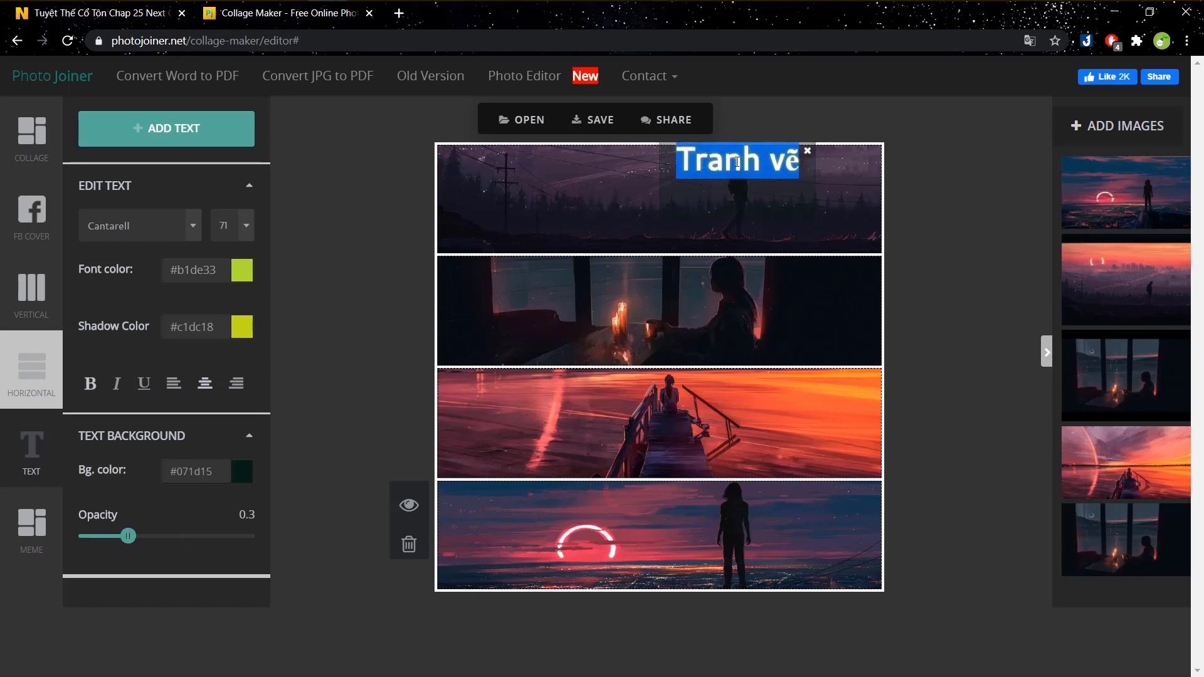
Step: Move the "Tranh vẽ" text box from the first row down onto the fourth-row photo, above the glowing ring
left_click(741, 161)
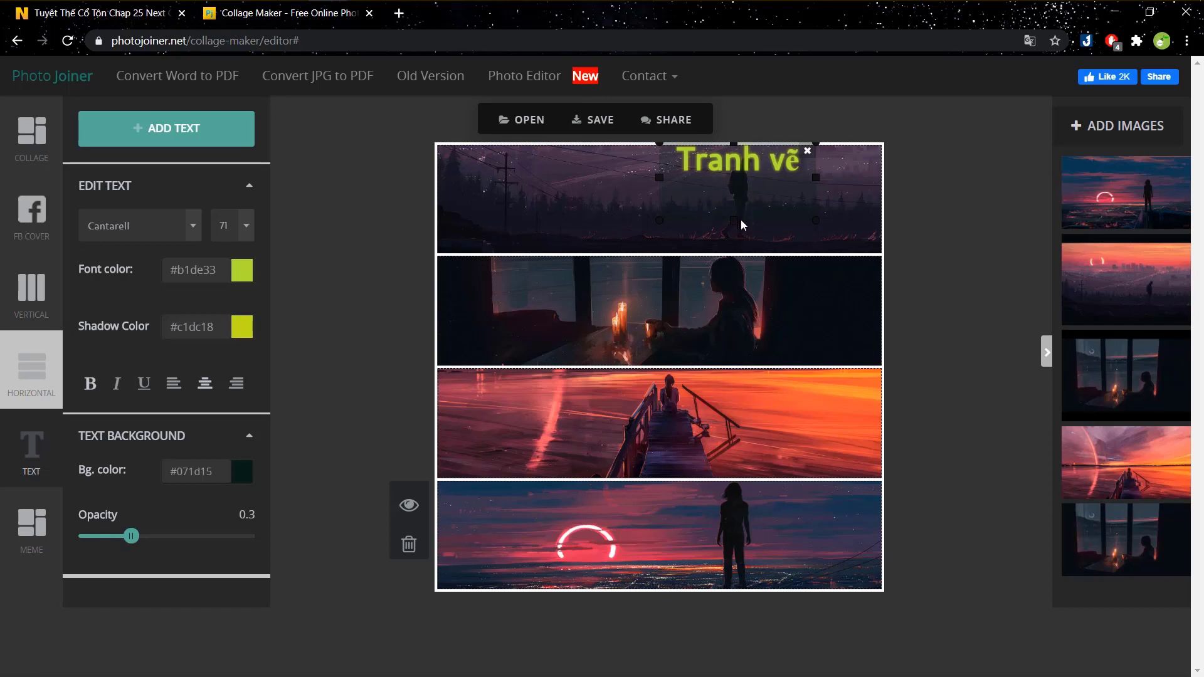
left_click_drag(730, 223, 650, 346)
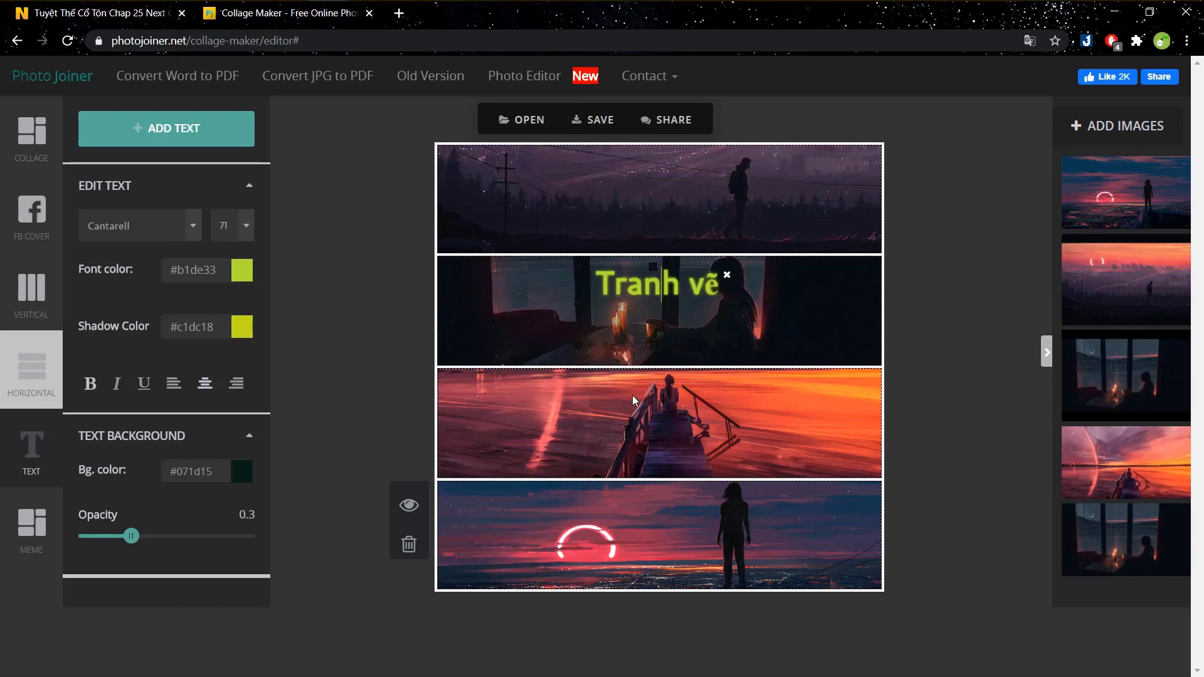
left_click_drag(632, 401, 578, 563)
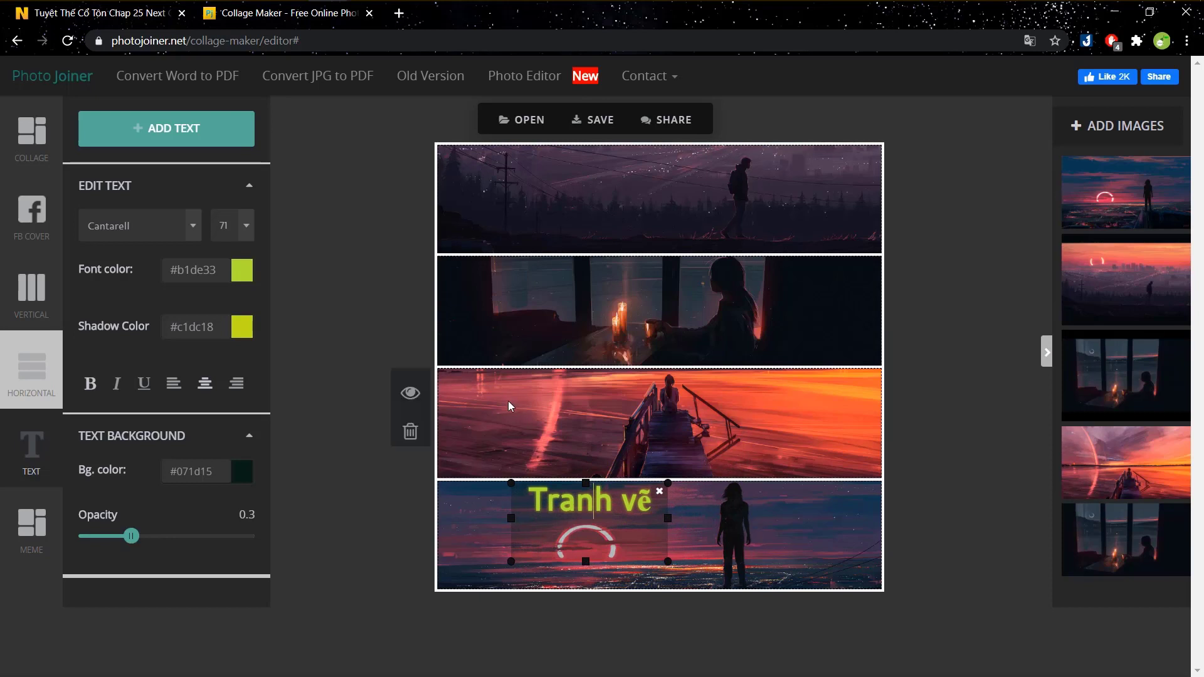
Step: Delete the first-row photo and fill the empty row with the uploaded sunset city picture
mouse_move(496, 218)
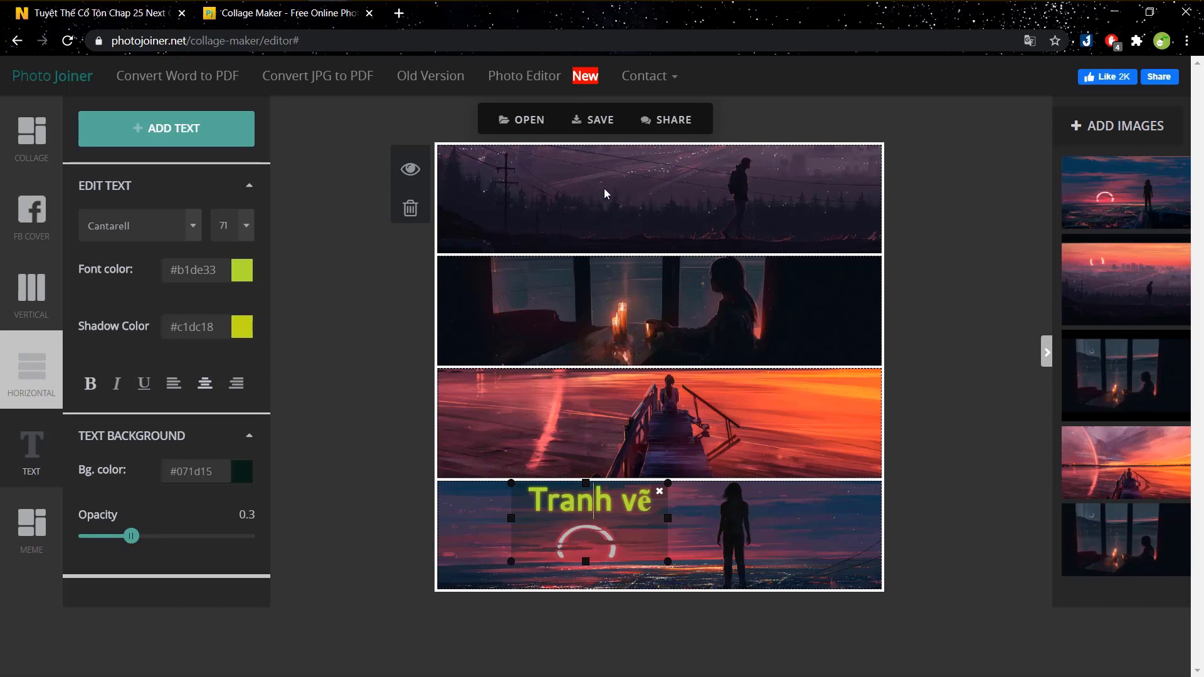
left_click(410, 209)
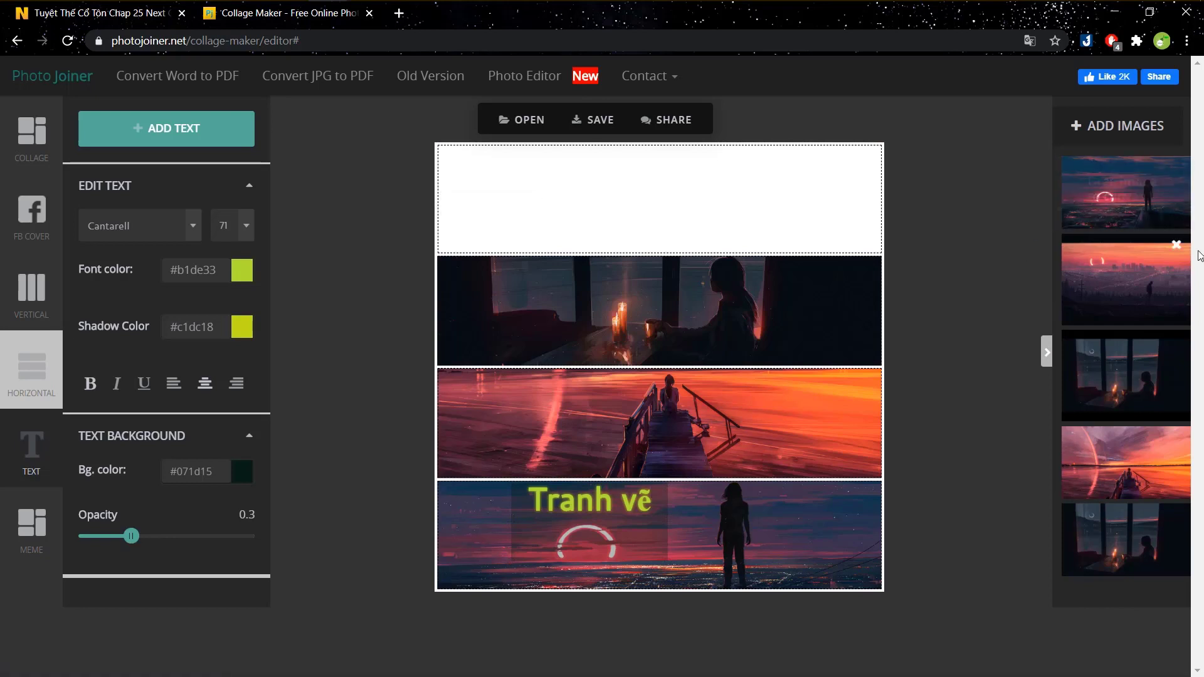
left_click_drag(1136, 311, 618, 188)
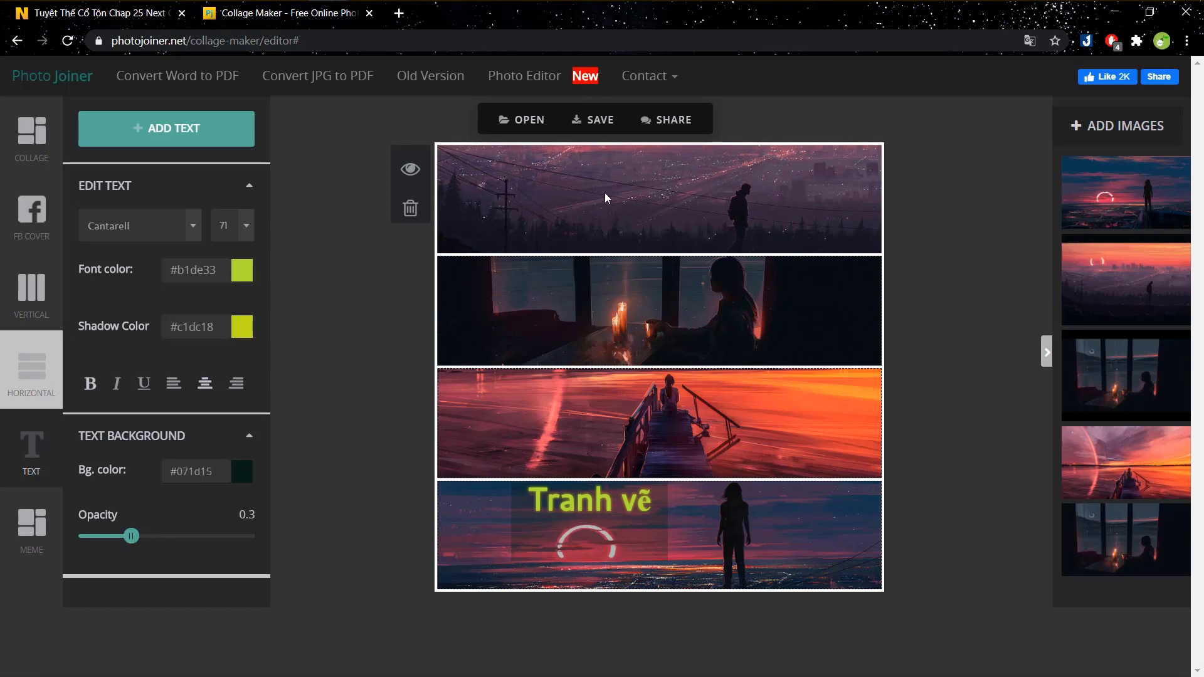
Step: Try zoom 7 on the first-row photo, set its zoom to 4, and reposition it to show the standing figure
left_click(411, 173)
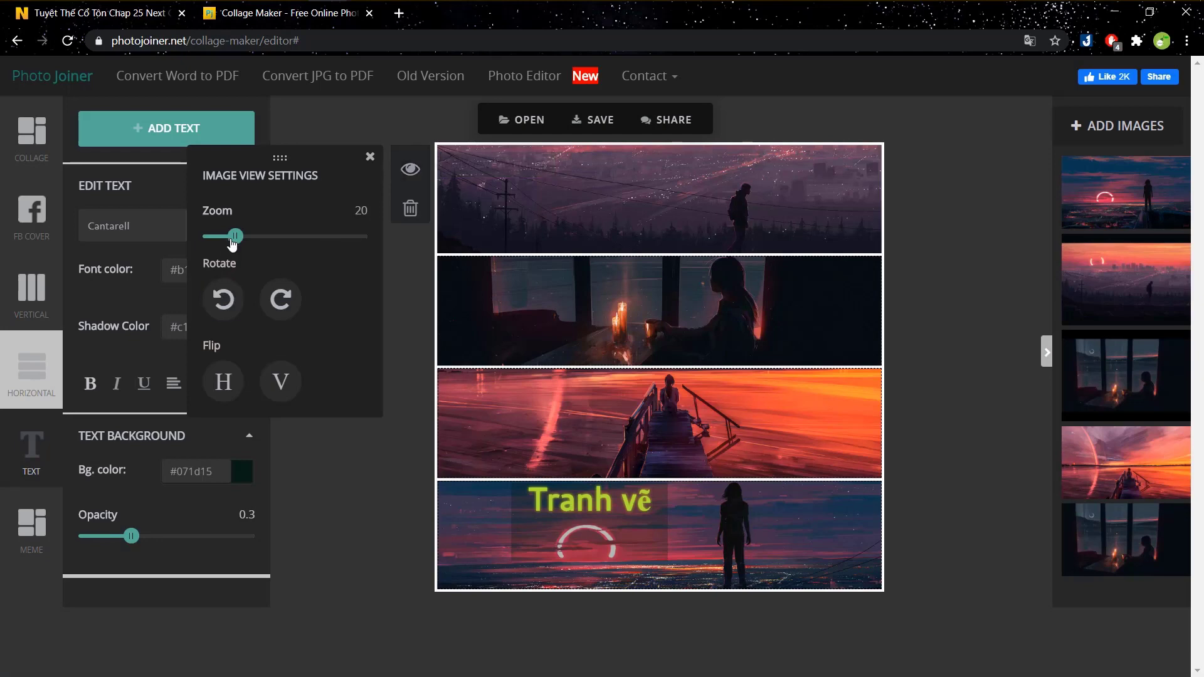
left_click_drag(232, 244, 212, 244)
left_click(812, 375)
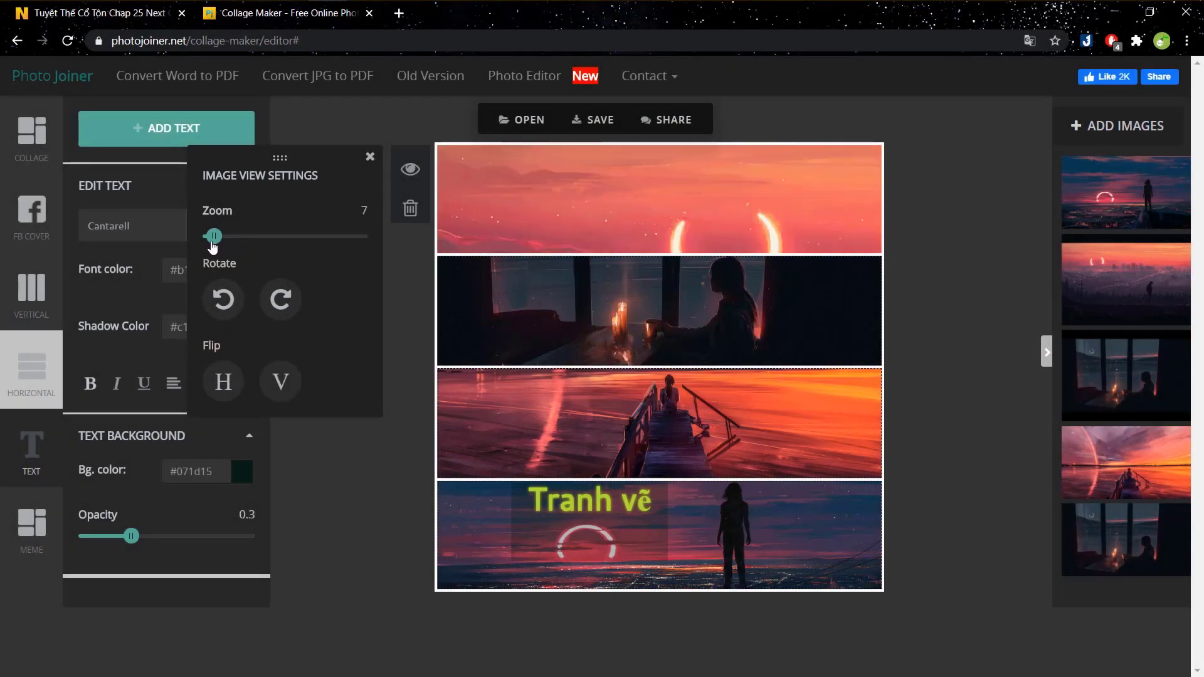
left_click_drag(610, 175, 513, 175)
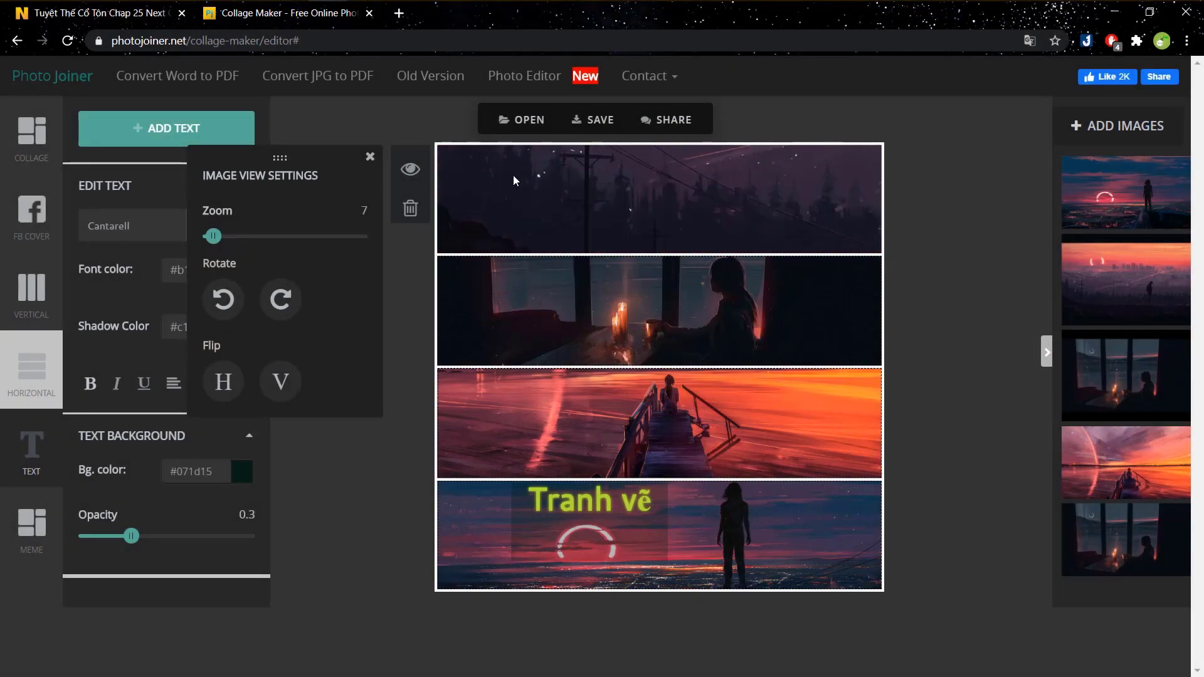
left_click(411, 179)
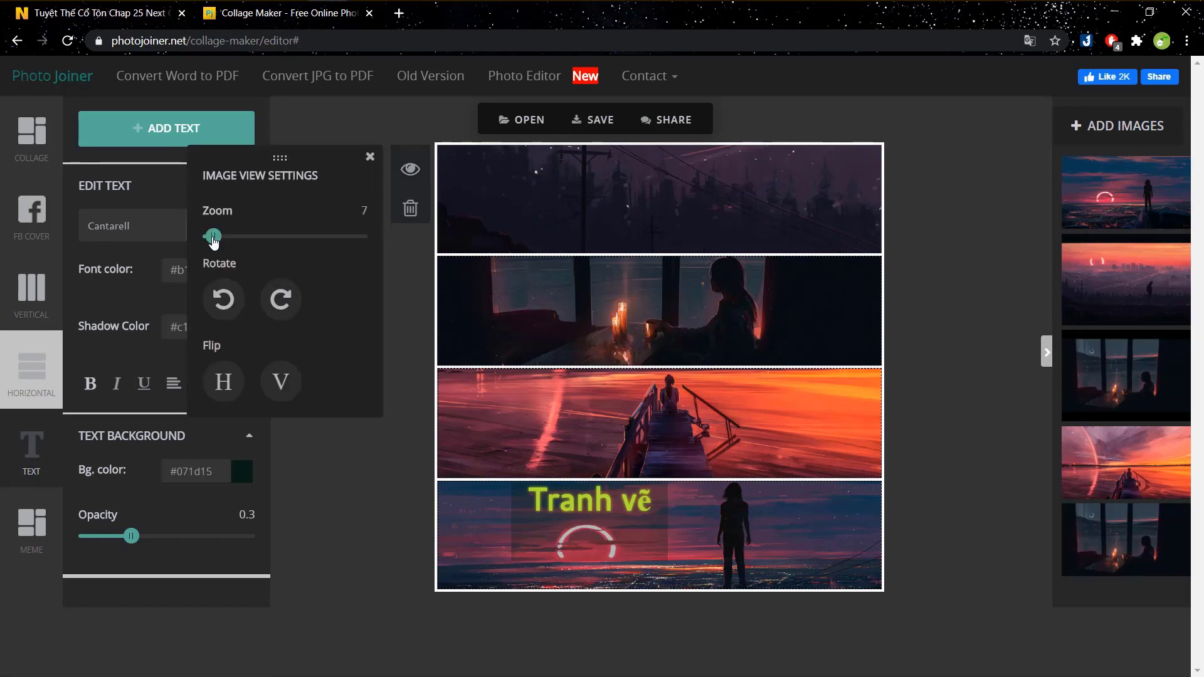
left_click_drag(212, 236, 209, 236)
left_click_drag(740, 227, 621, 234)
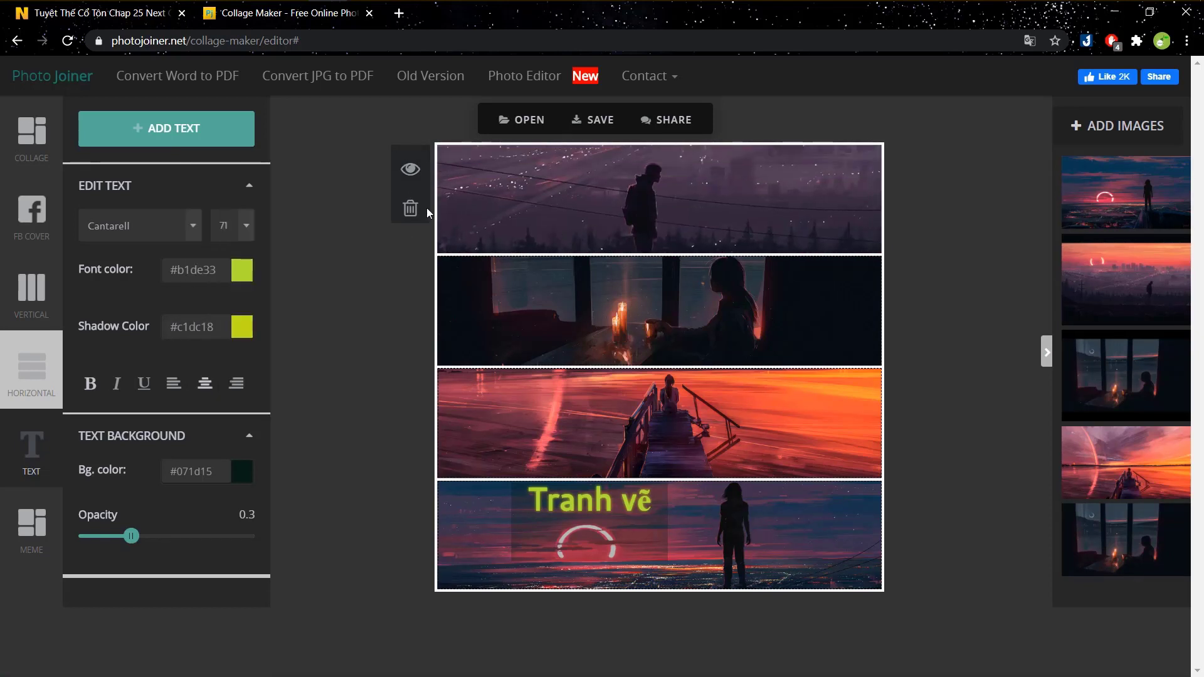
Step: Rotate the first-row photo counterclockwise and back clockwise, and reposition it to show the figure's legs and the ground
left_click(411, 178)
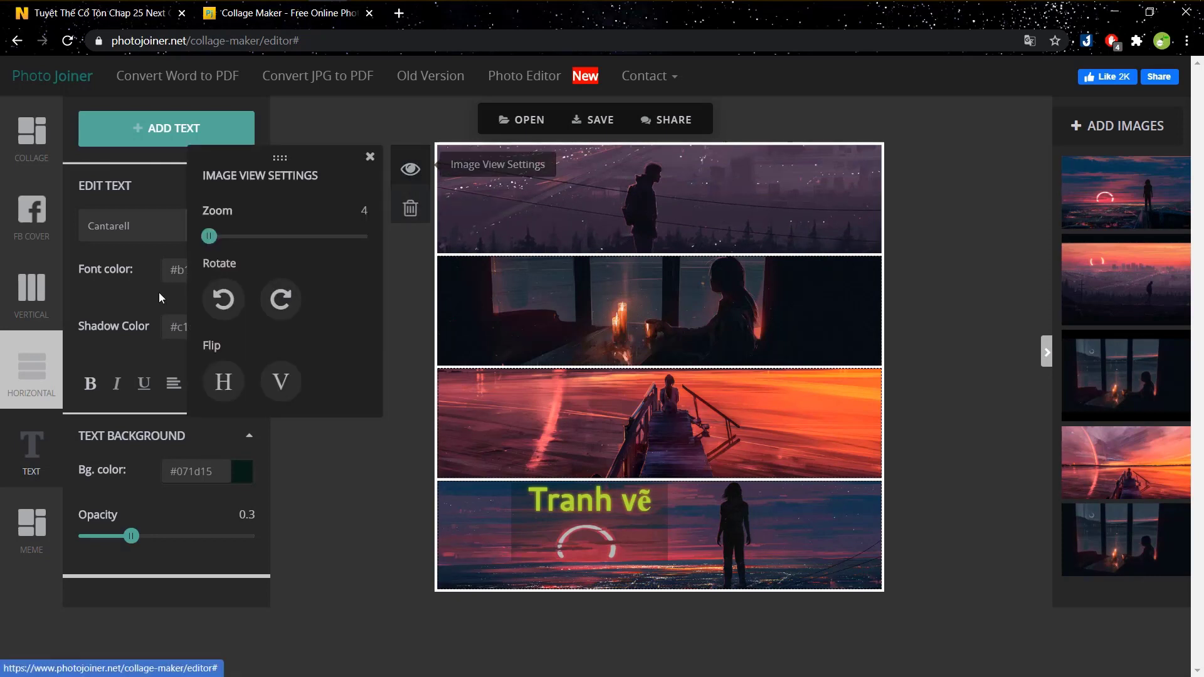
left_click(220, 304)
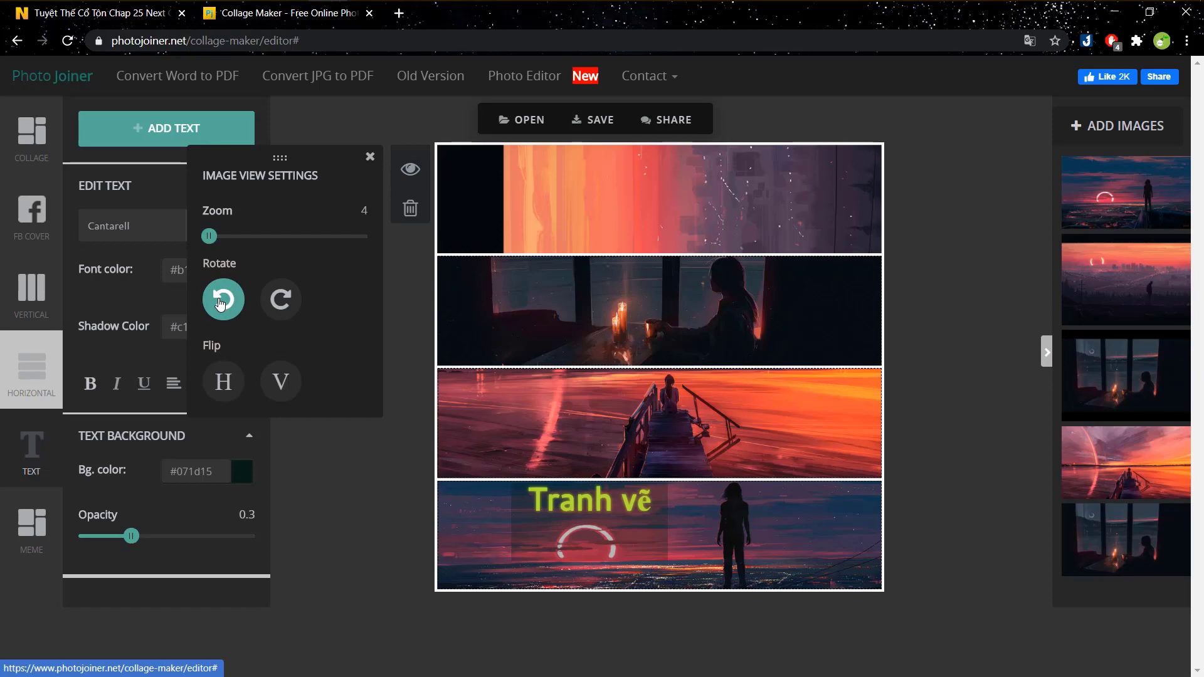
left_click(270, 301)
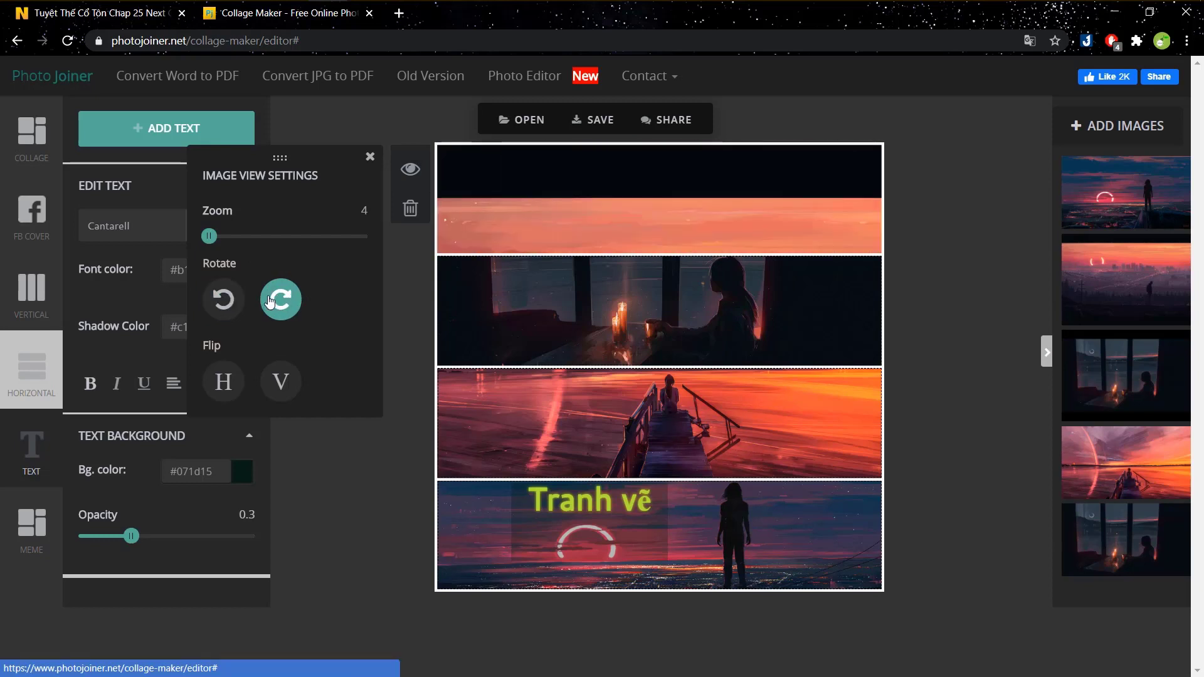
left_click_drag(640, 225, 641, 134)
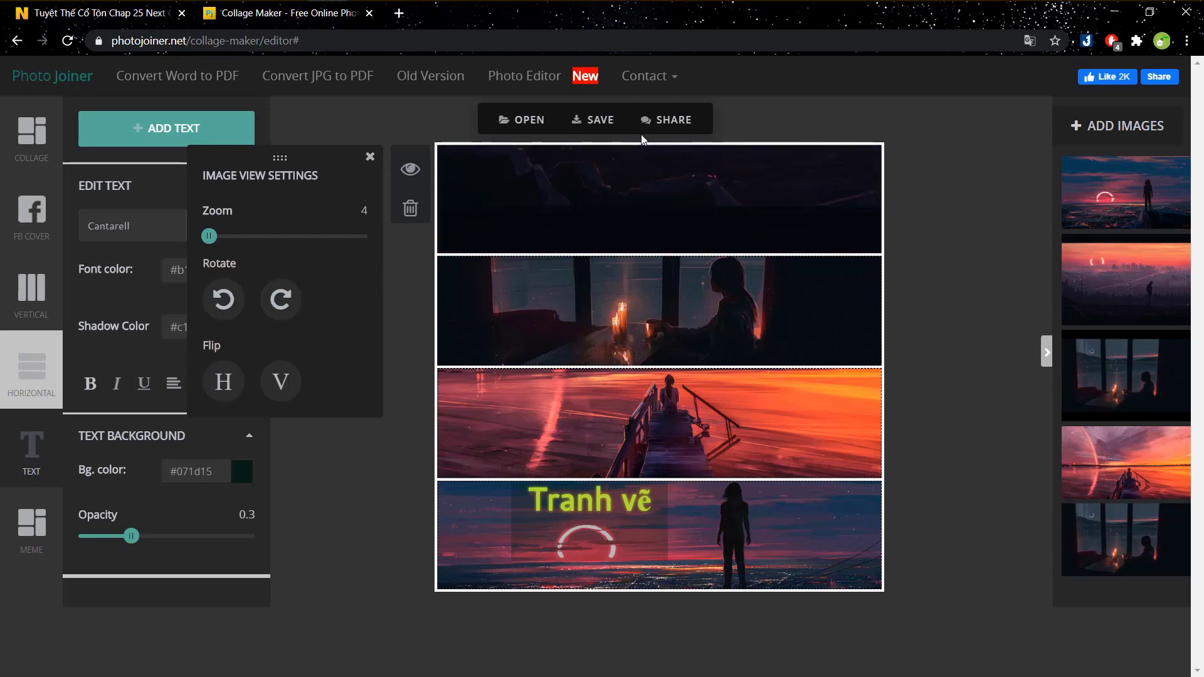
left_click_drag(631, 216, 590, 272)
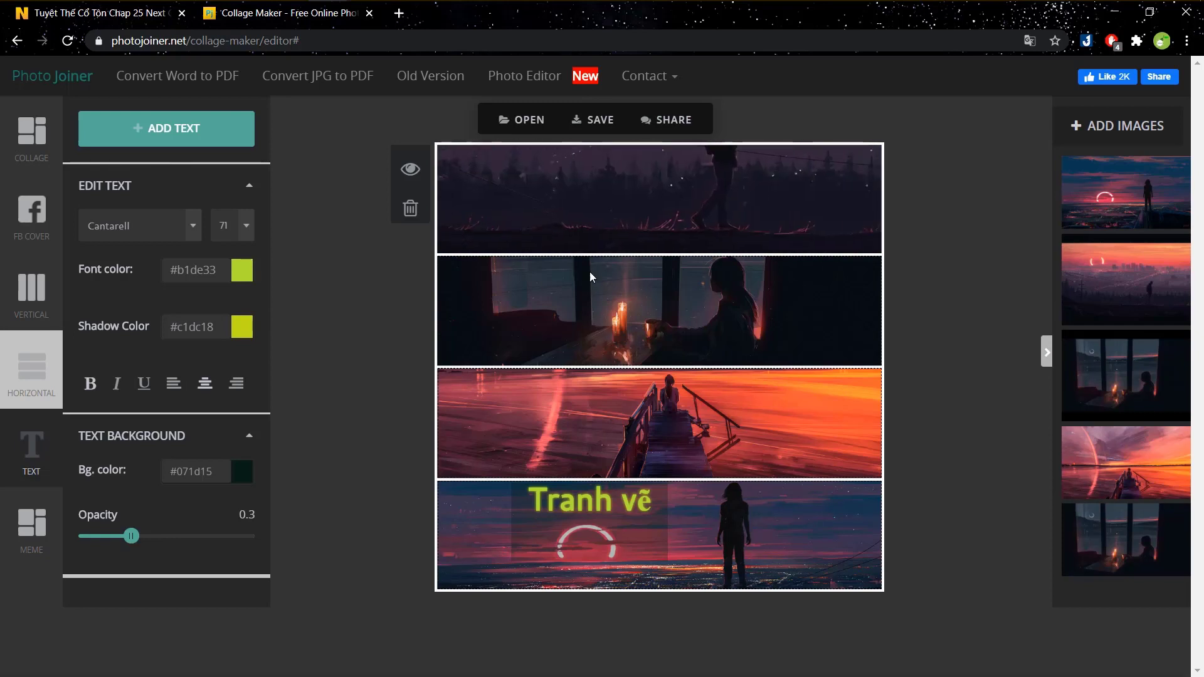
Step: Try the horizontal and vertical flips on the second-row candle photo
left_click(410, 281)
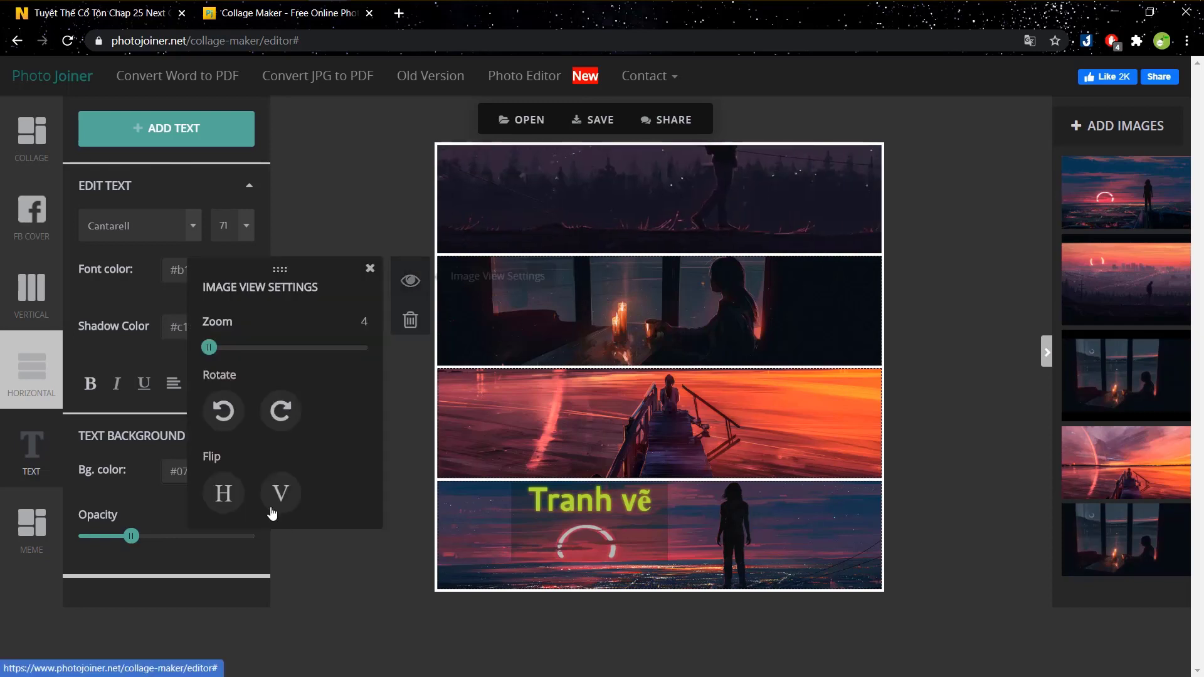
left_click(224, 502)
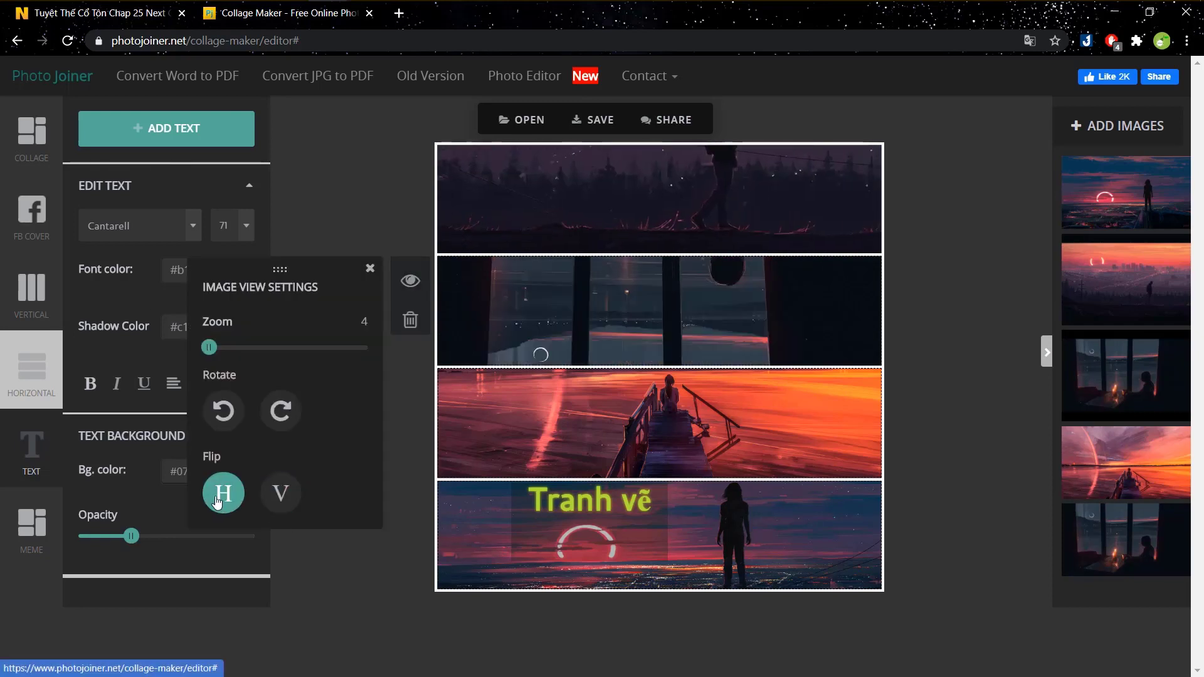
left_click(274, 500)
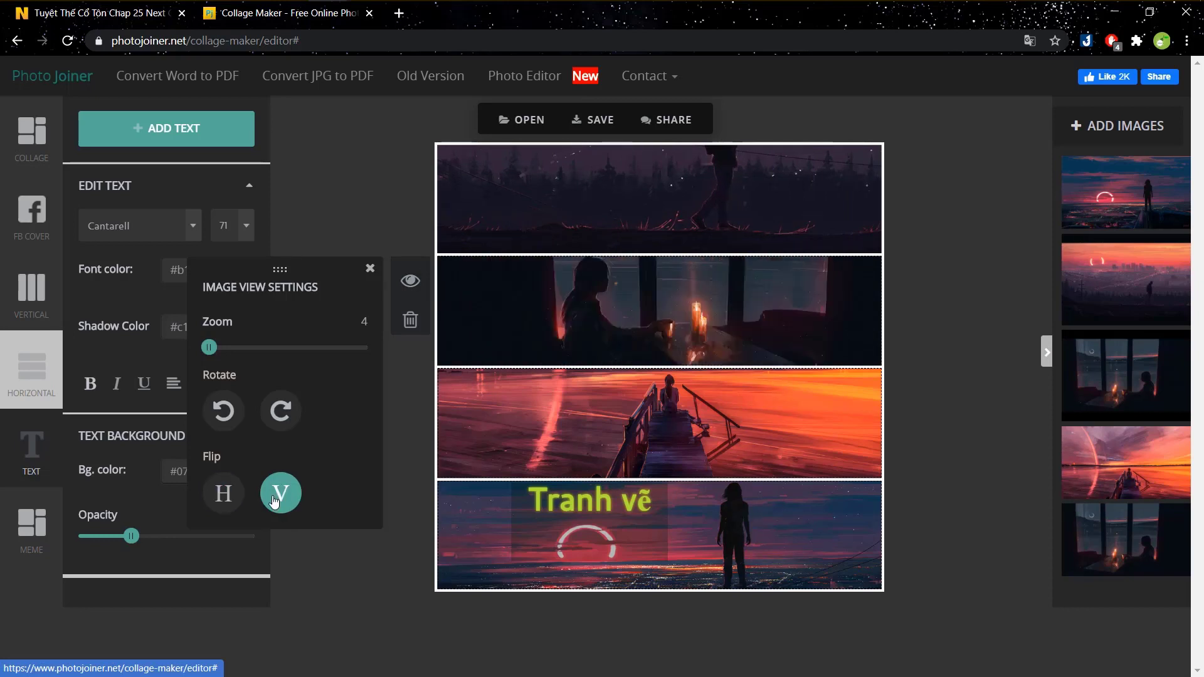
left_click(274, 500)
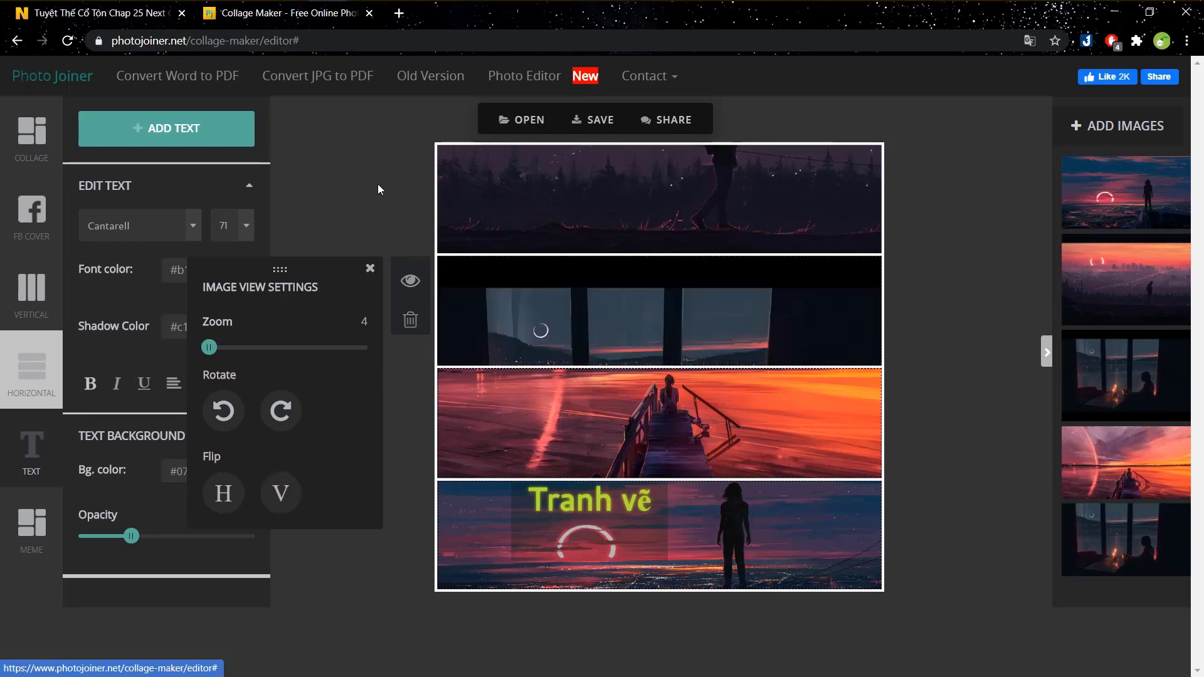
Step: Switch the collage to the meme layout and place the bald cartoon character with the orange background below the city photo
left_click(46, 519)
left_click(611, 223)
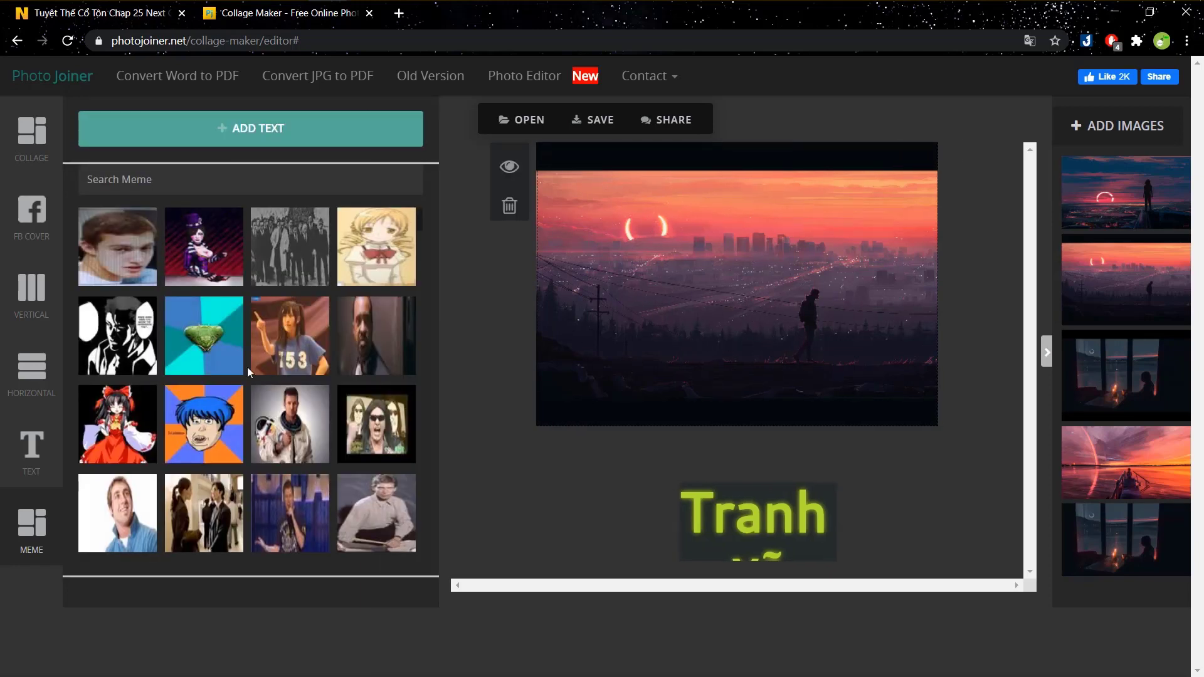
scroll(247, 376, "down", 5)
left_click_drag(315, 476, 646, 394)
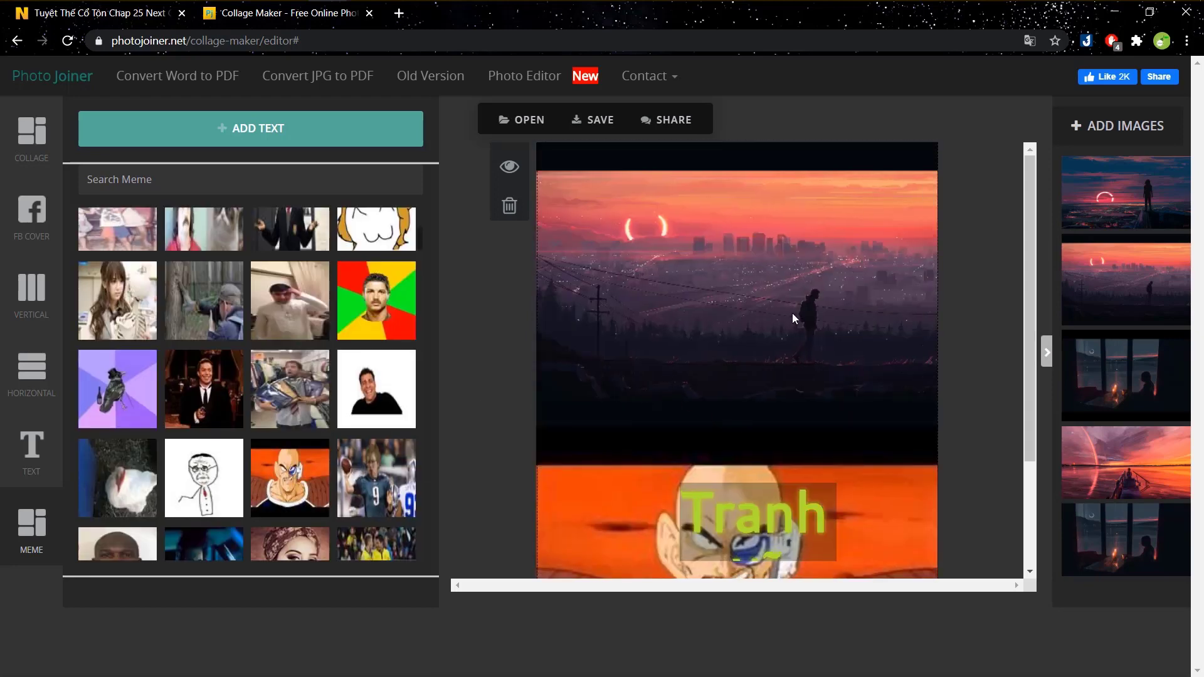
Step: Save the meme collage with the "Tranh vẽ" text and review the finished image on its sharing page
scroll(829, 461, "down", 3)
scroll(829, 457, "up", 3)
scroll(830, 457, "down", 3)
scroll(570, 322, "up", 3)
left_click(599, 125)
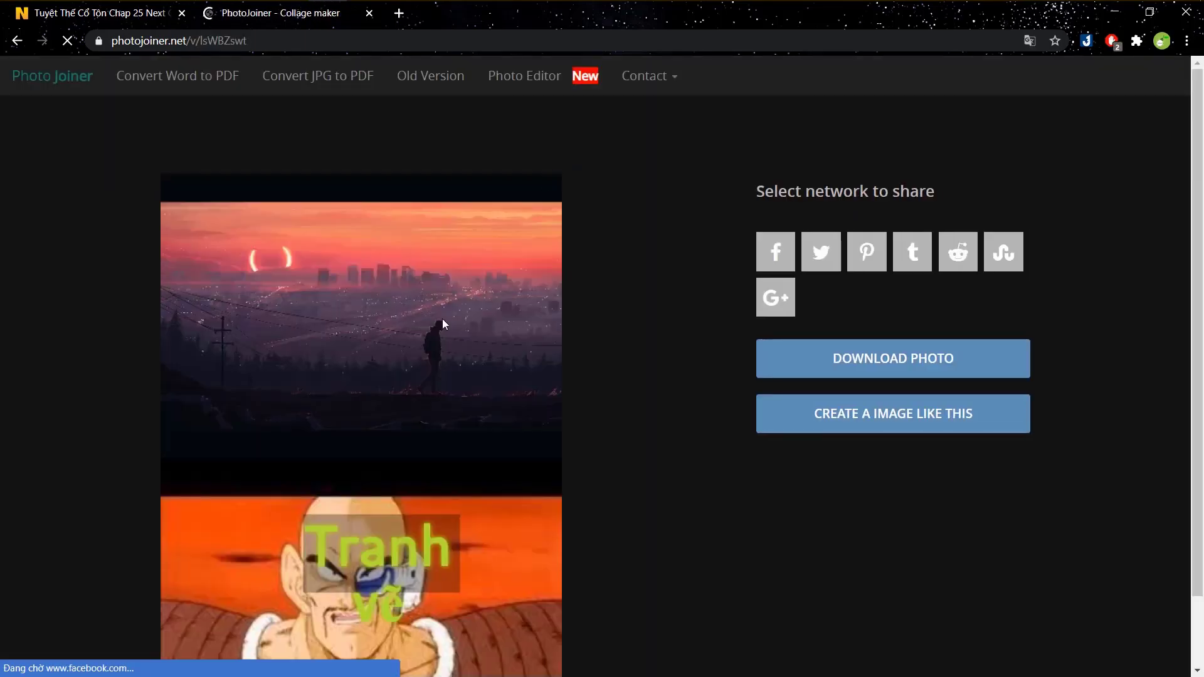
scroll(429, 500, "down", 1)
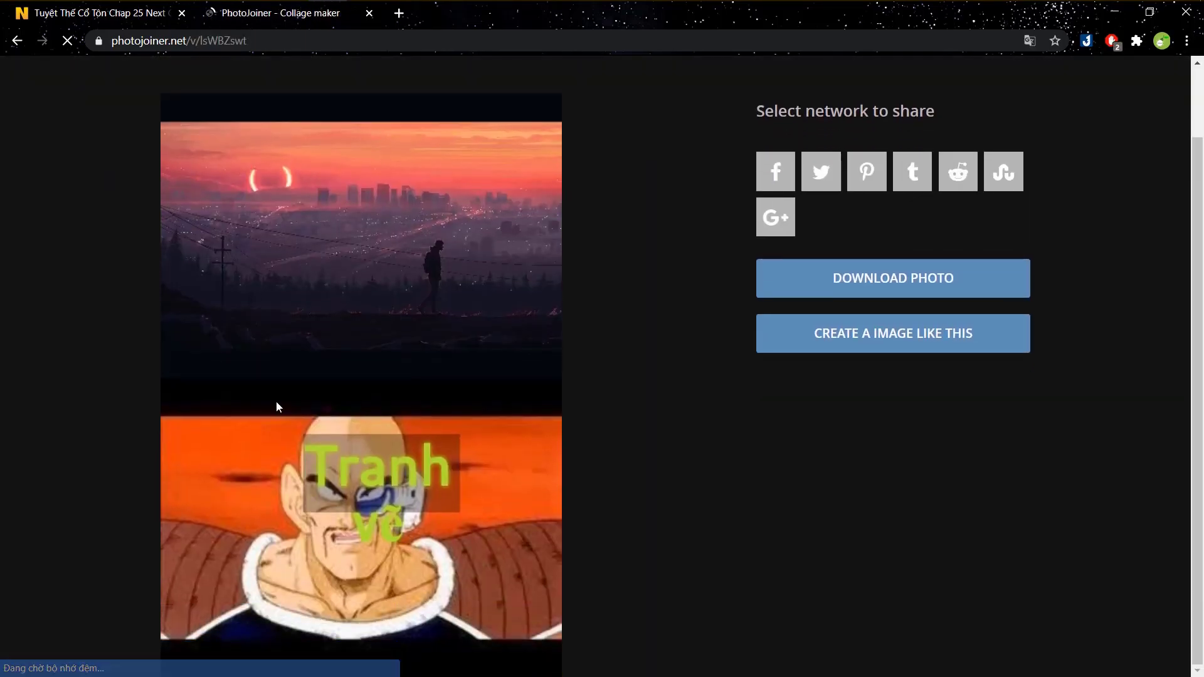
scroll(276, 400, "up", 1)
Step: Download the finished photo to the Desktop as the JPEG file pjimage.jpg
left_click(909, 354)
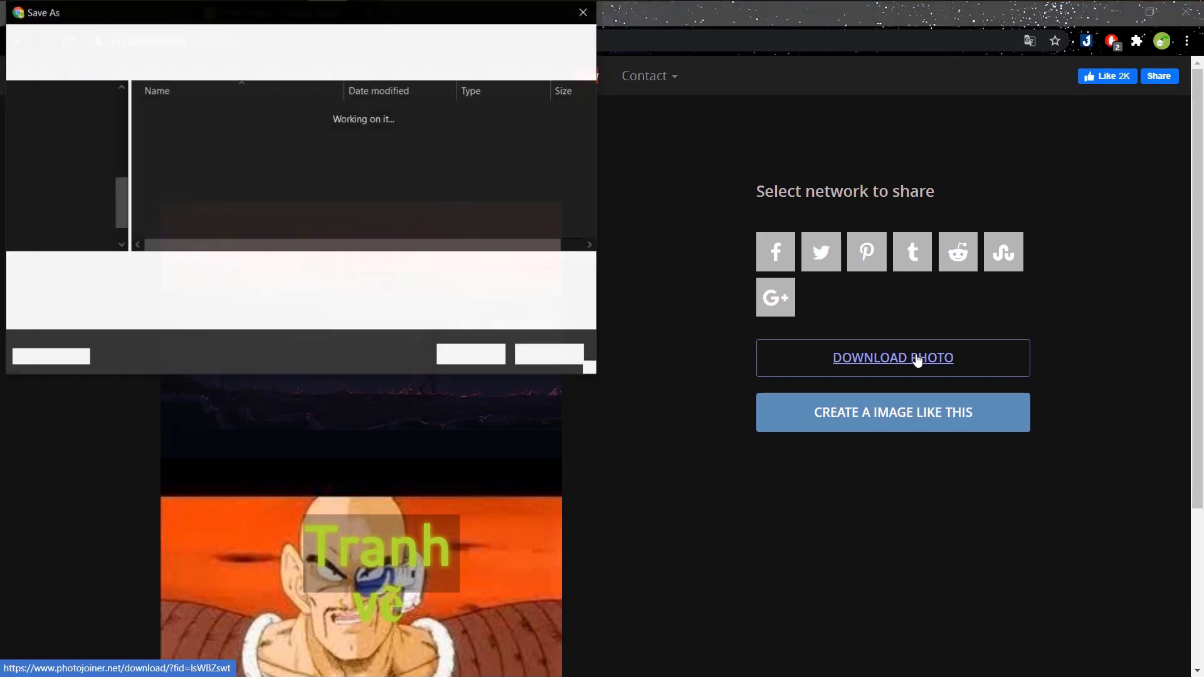
left_click(63, 109)
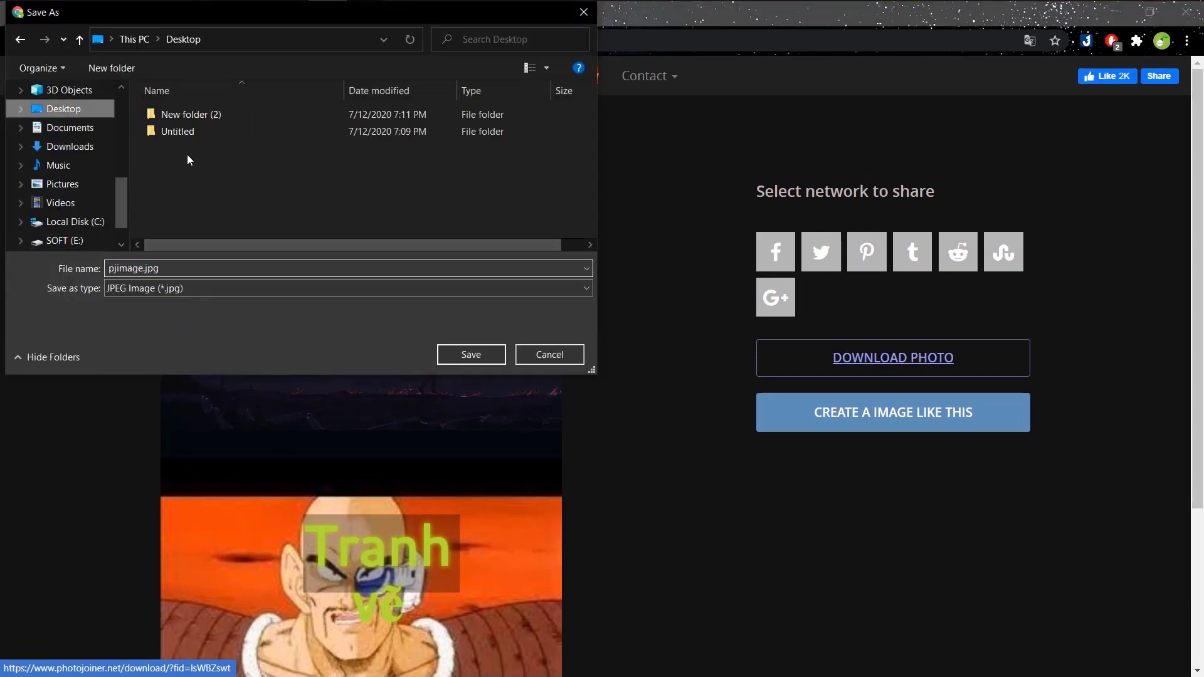
left_click(467, 356)
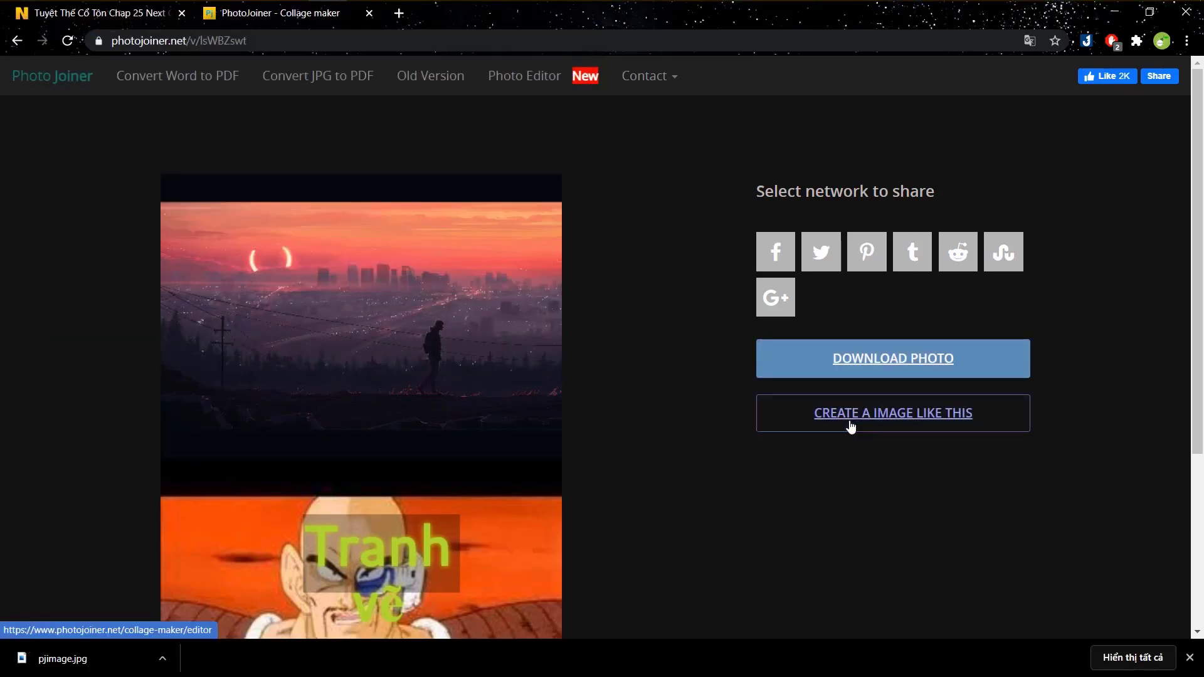
Step: Start a new image like the downloaded one and minimize the browser to show the desktop
left_click(937, 415)
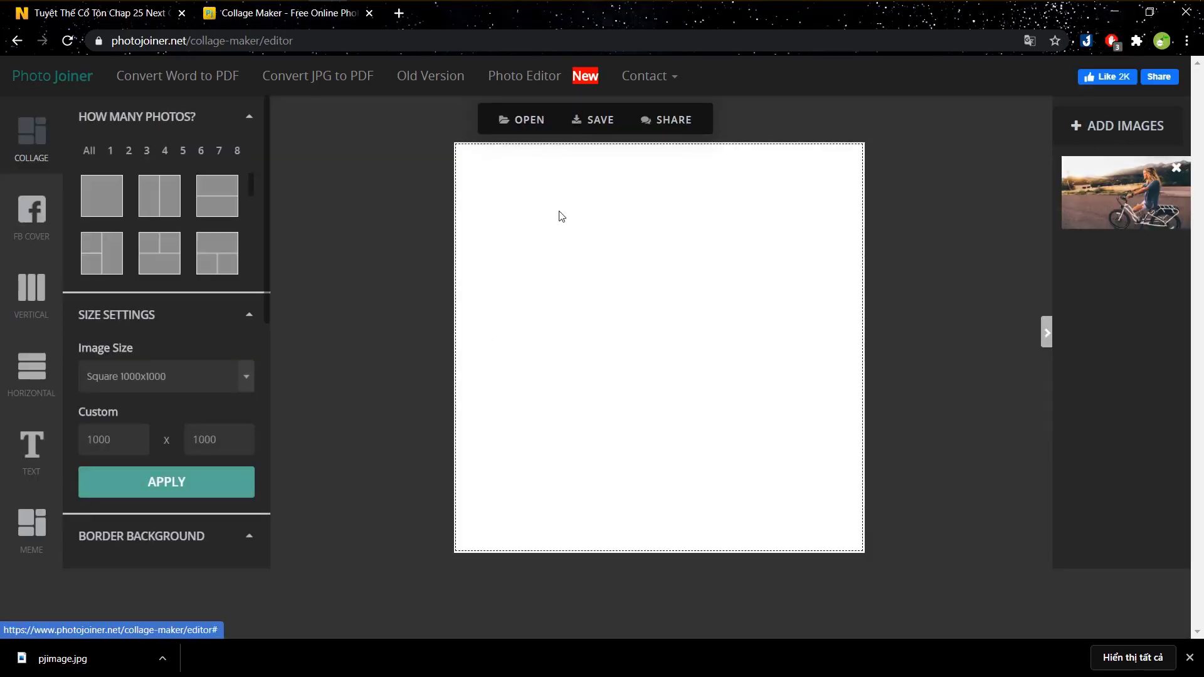
left_click(1112, 14)
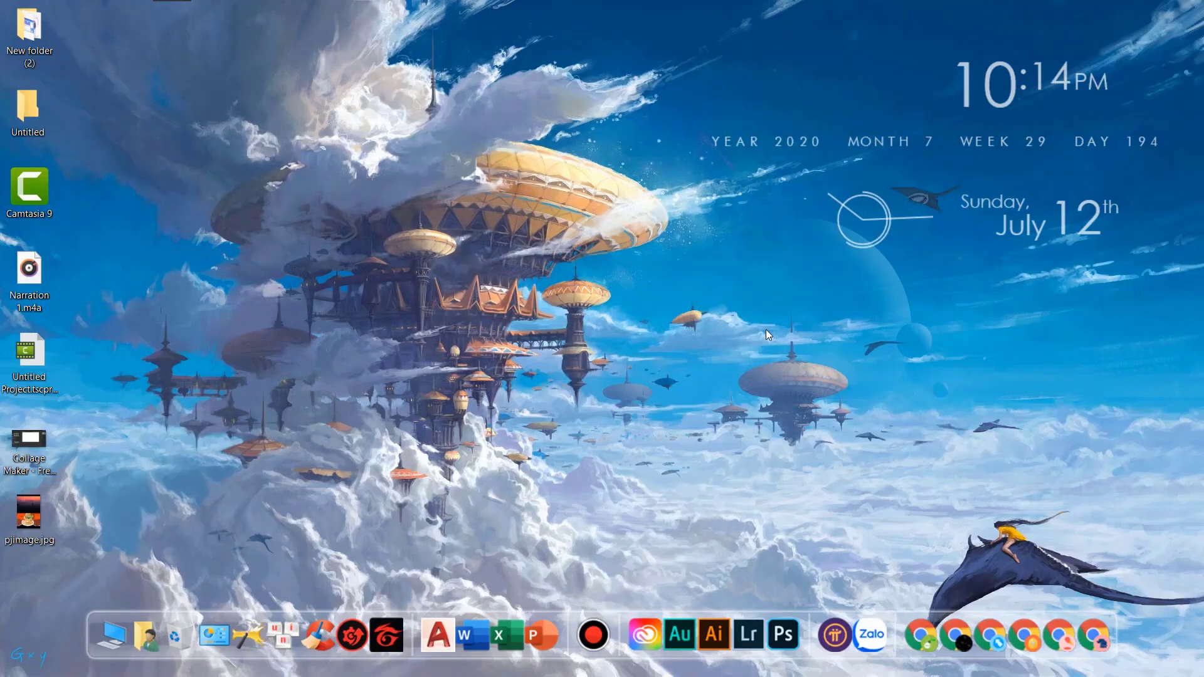